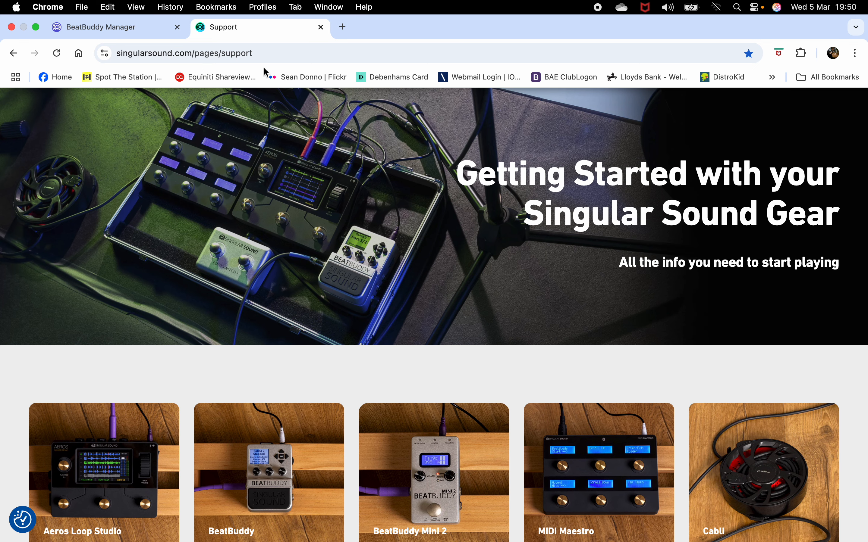
# Put the browser in full screen and go to the BeatBuddy section of the Support page.
pyautogui.press('super+ctrl+f')
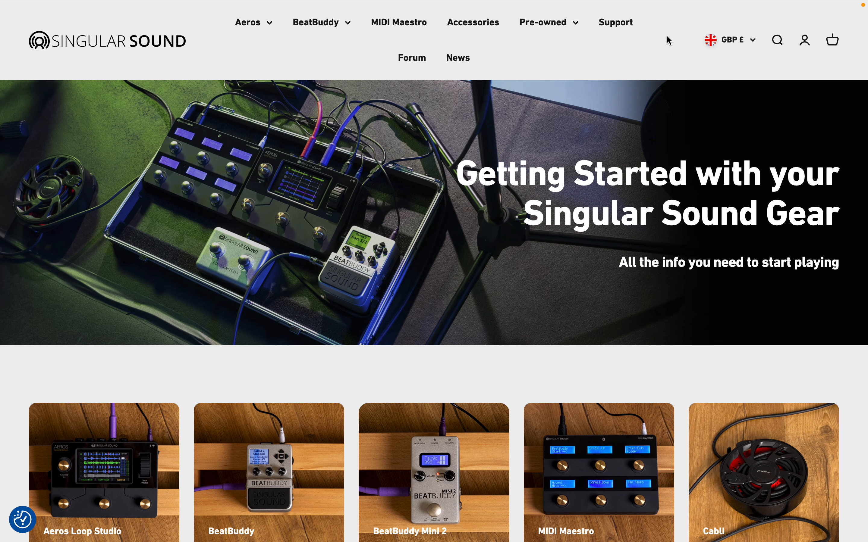
pyautogui.click(615, 21)
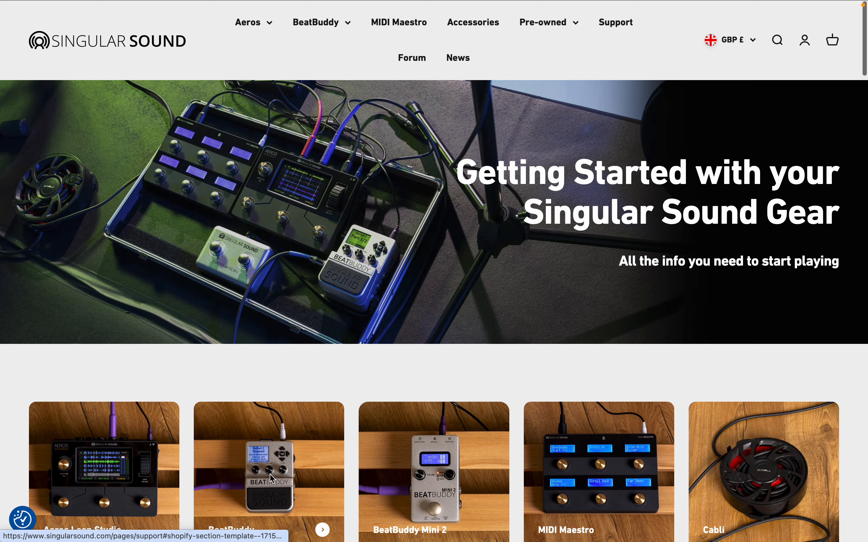
pyautogui.click(272, 479)
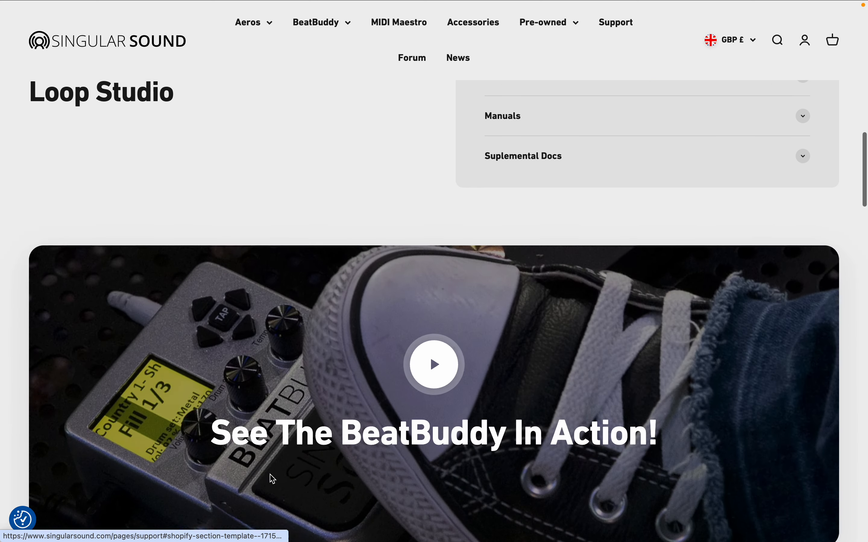
pyautogui.scroll(-4, 272, 479)
pyautogui.scroll(-7, 577, 368)
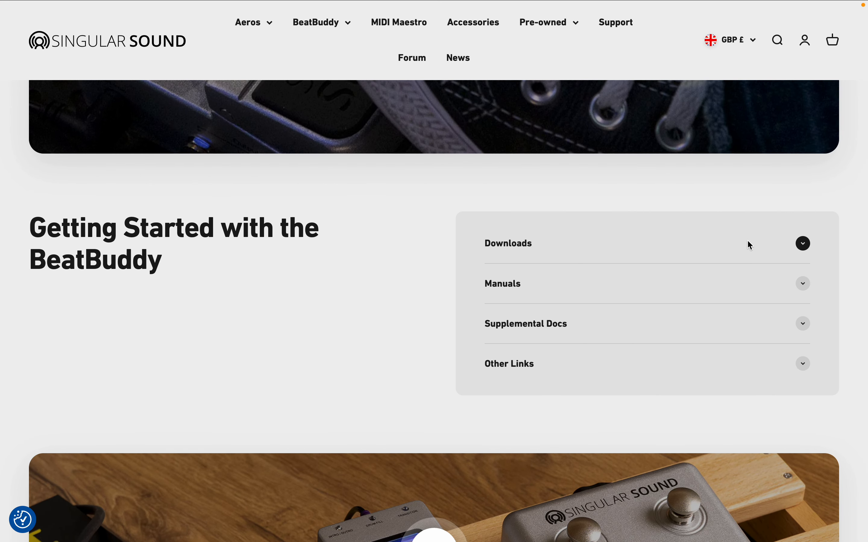
# Expand the BeatBuddy Downloads and Manuals lists to show the Manager Online Manual.
pyautogui.click(751, 245)
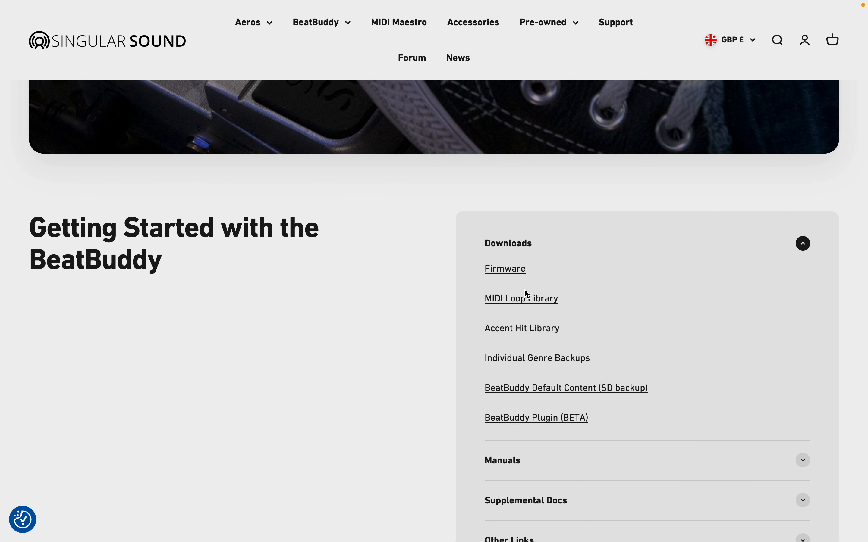
pyautogui.scroll(-4, 419, 395)
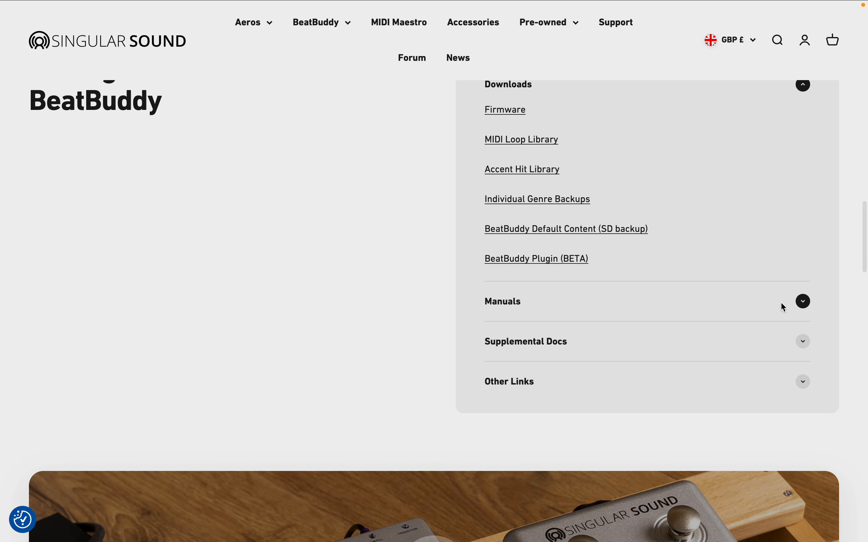
pyautogui.click(810, 303)
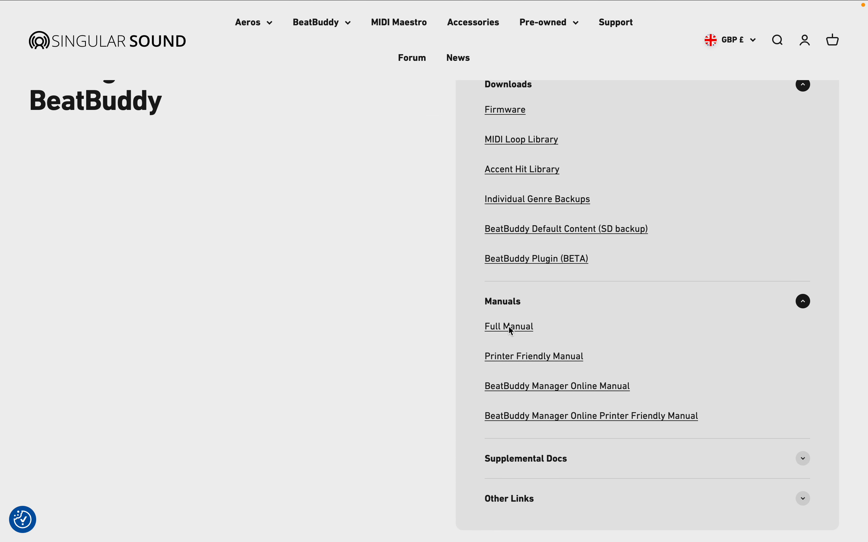
pyautogui.scroll(-1, 484, 331)
pyautogui.scroll(-1, 484, 330)
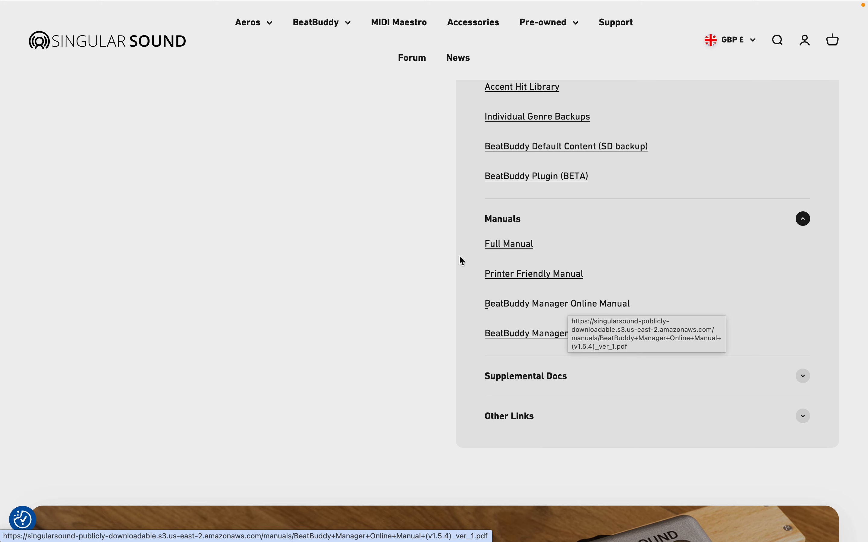
pyautogui.moveTo(348, 3)
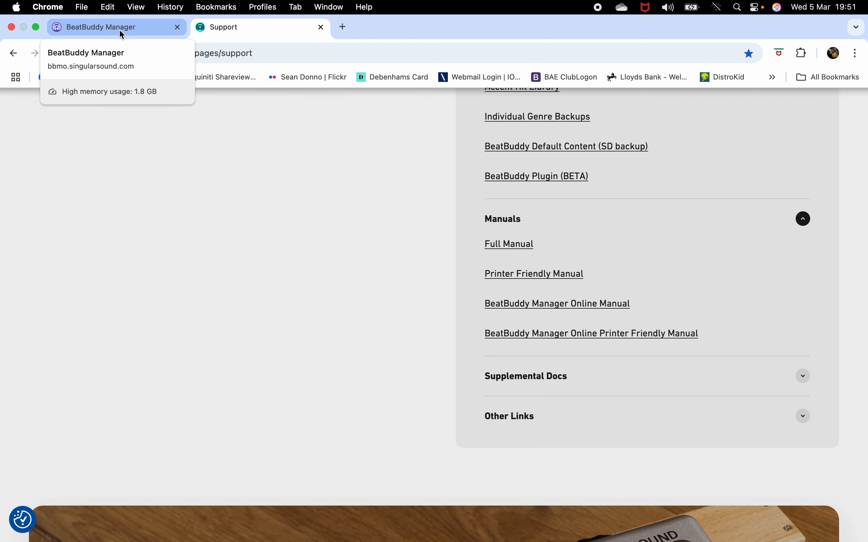
# In the BeatBuddy Manager tab, open the Back Up folder as the project.
pyautogui.click(135, 31)
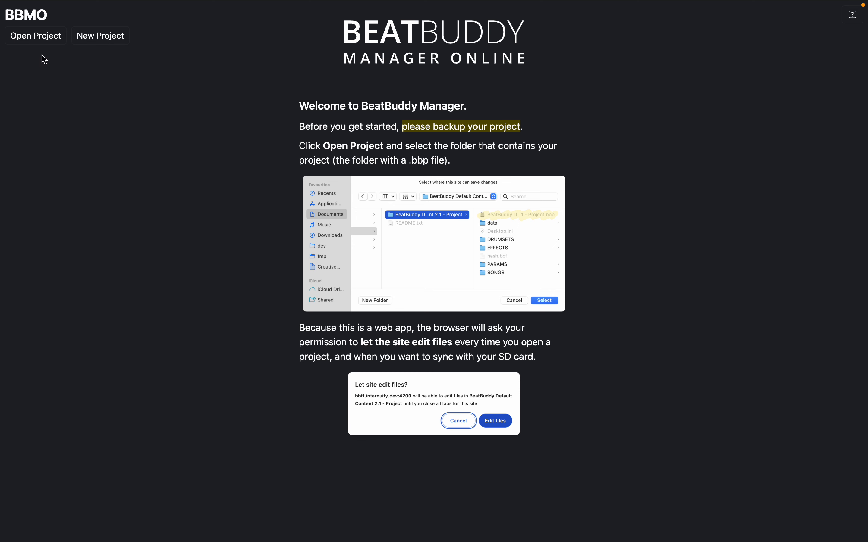
pyautogui.click(36, 36)
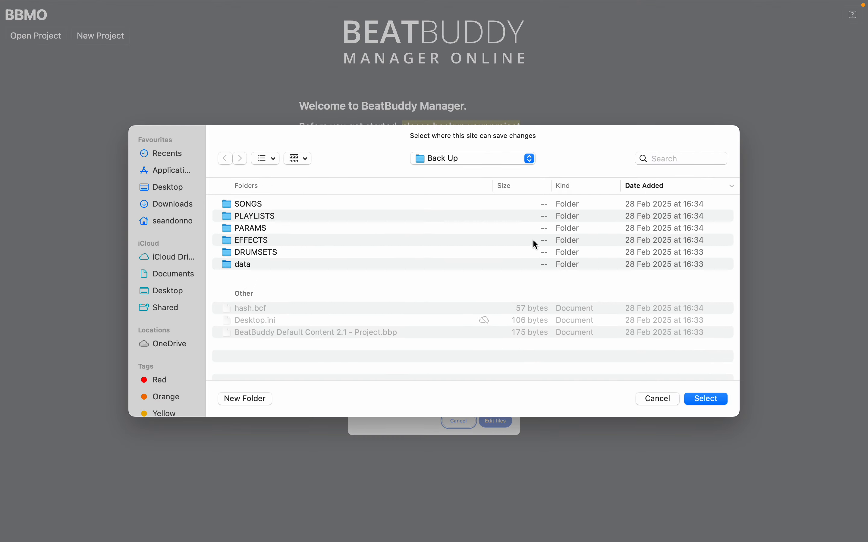
pyautogui.click(708, 399)
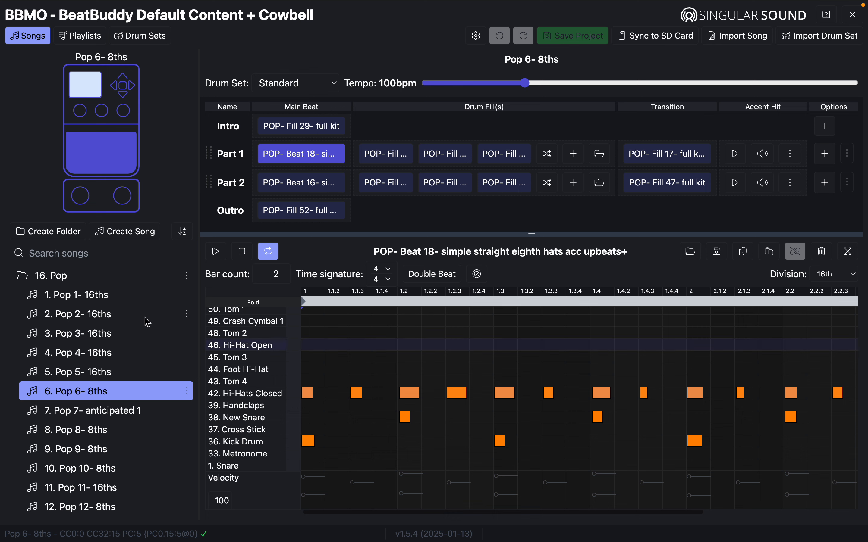
# Collapse 16. Pop and load the Blues 2 song from the 2. Blues folder.
pyautogui.click(22, 273)
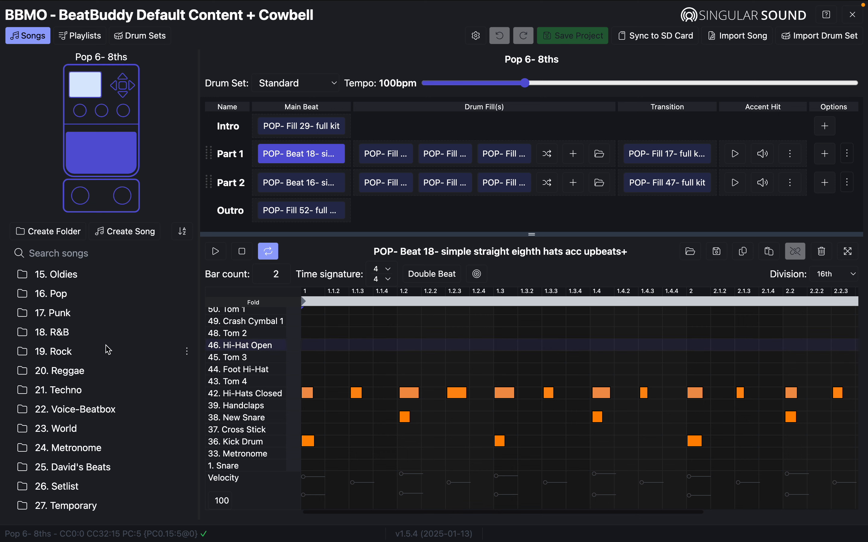
pyautogui.scroll(10, 108, 350)
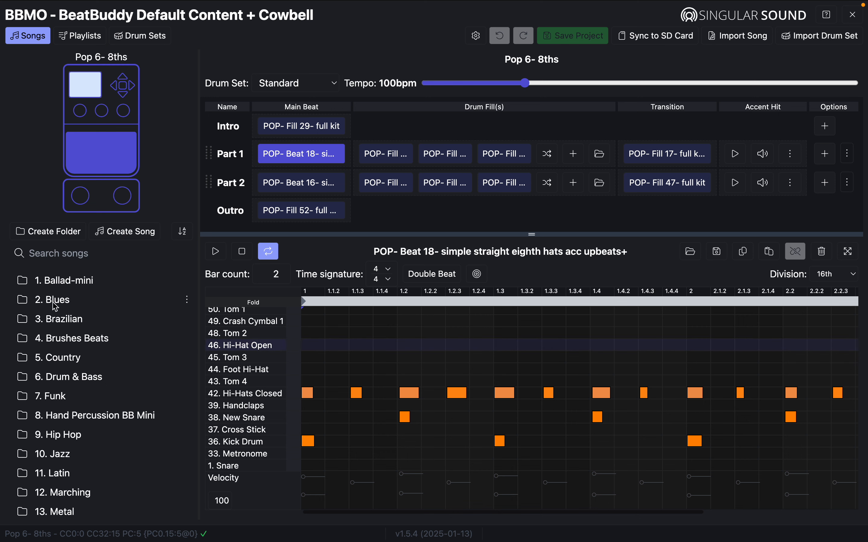
pyautogui.click(23, 300)
pyautogui.click(49, 316)
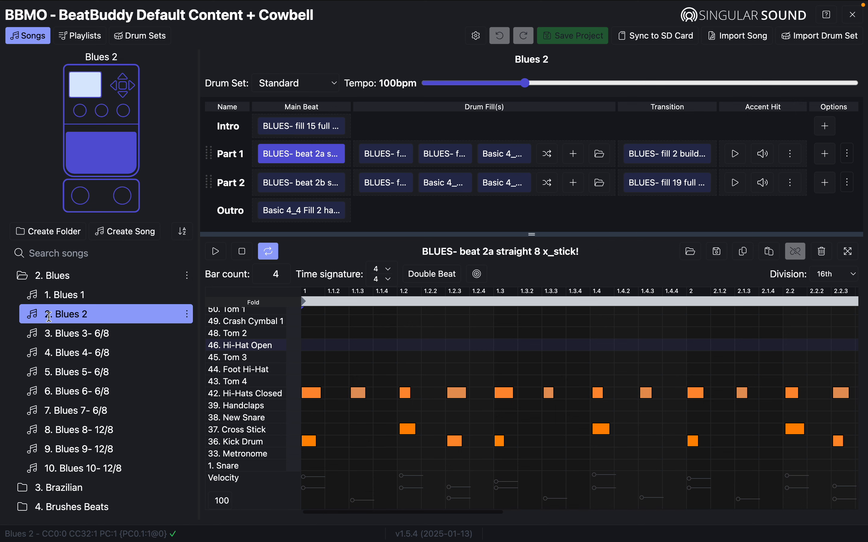
# Audition Part 1 and Part 2 accent hits repeatedly, enlarging the song parts table.
pyautogui.click(736, 157)
pyautogui.click(735, 183)
pyautogui.click(736, 155)
pyautogui.click(736, 183)
pyautogui.click(738, 156)
pyautogui.click(739, 182)
pyautogui.moveTo(532, 235); pyautogui.dragTo(532, 270)
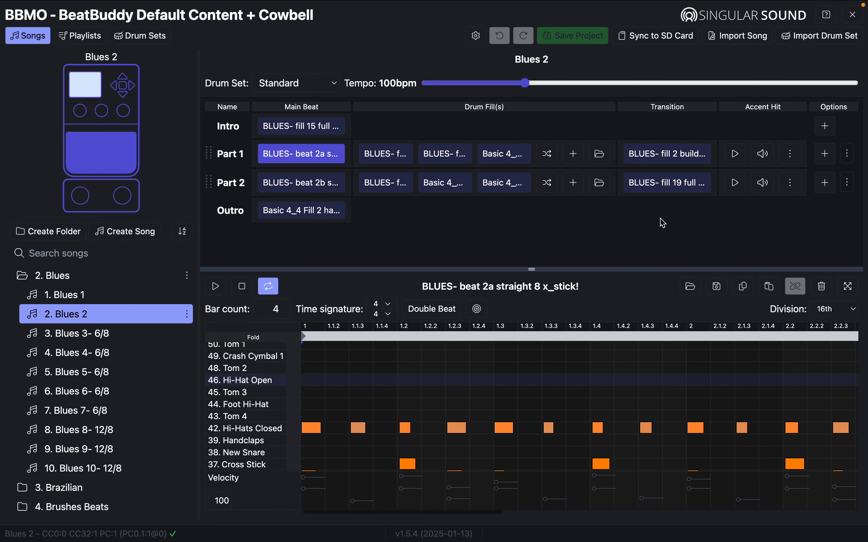
pyautogui.click(739, 158)
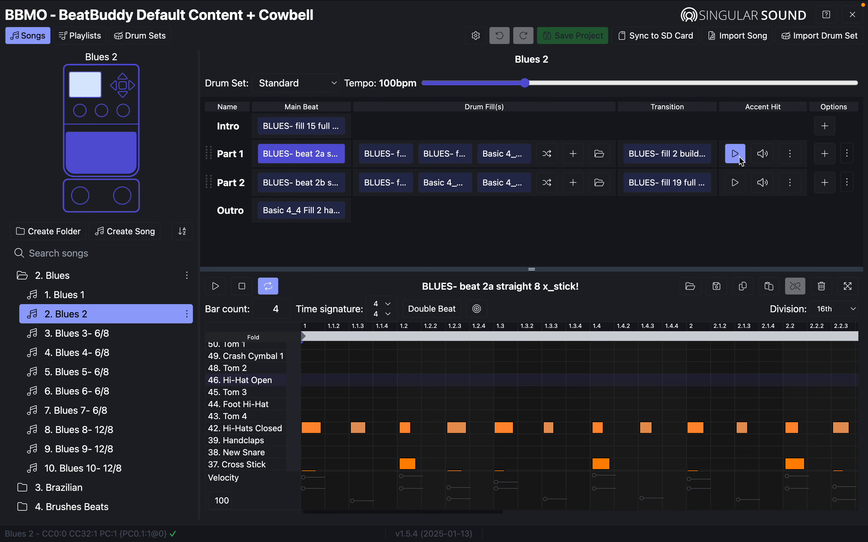
# Delete Part 1's accent hit and save, then undo the deletion and save again.
pyautogui.click(791, 160)
pyautogui.click(756, 189)
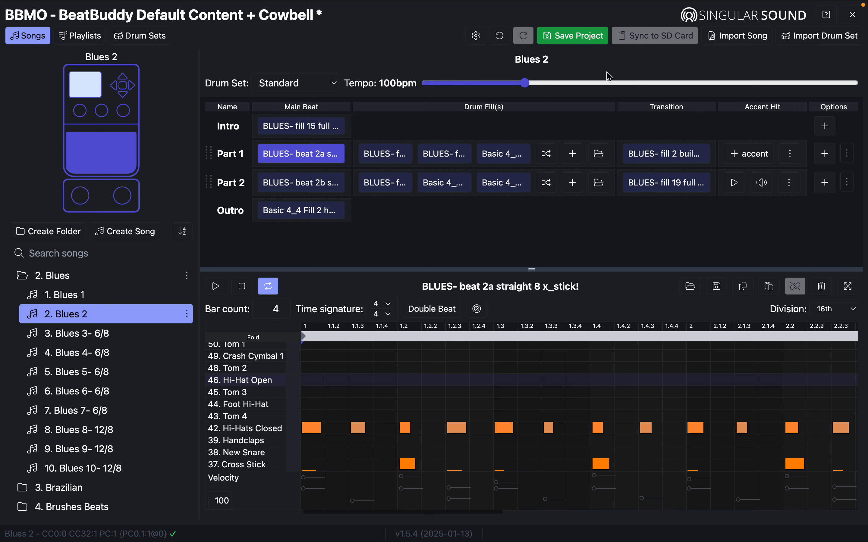
pyautogui.click(574, 38)
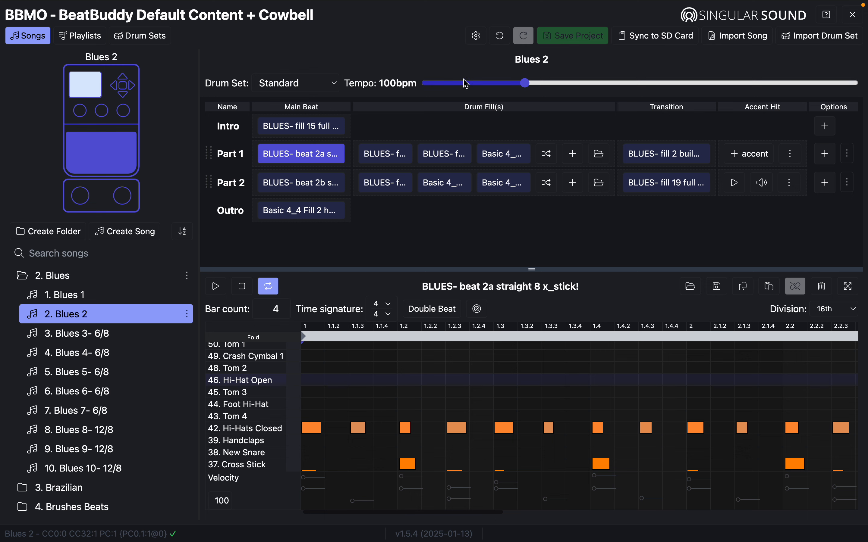
pyautogui.click(505, 39)
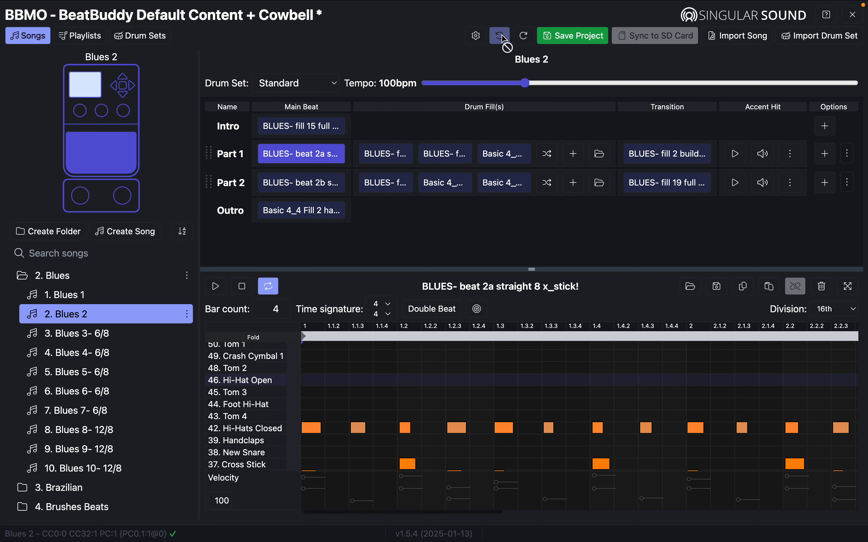
pyautogui.click(584, 40)
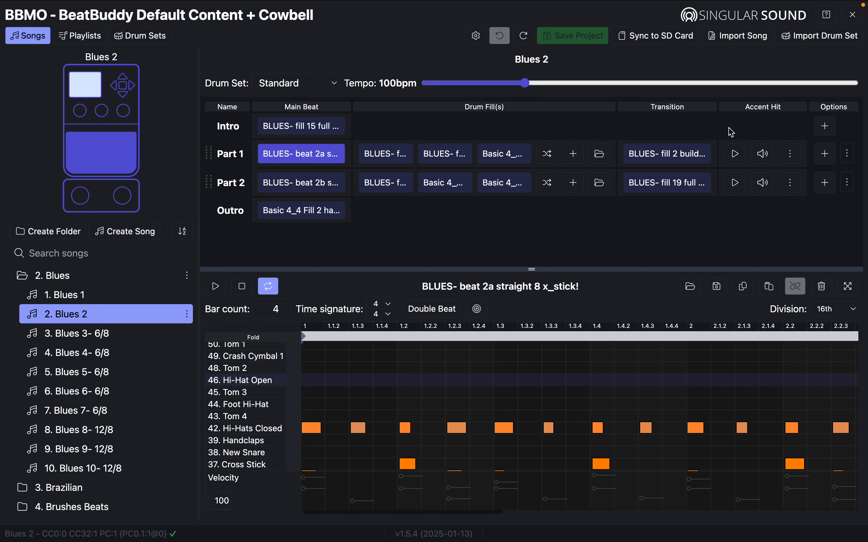
# Delete Part 1's accent hit again and bring up the accent sample list.
pyautogui.click(792, 154)
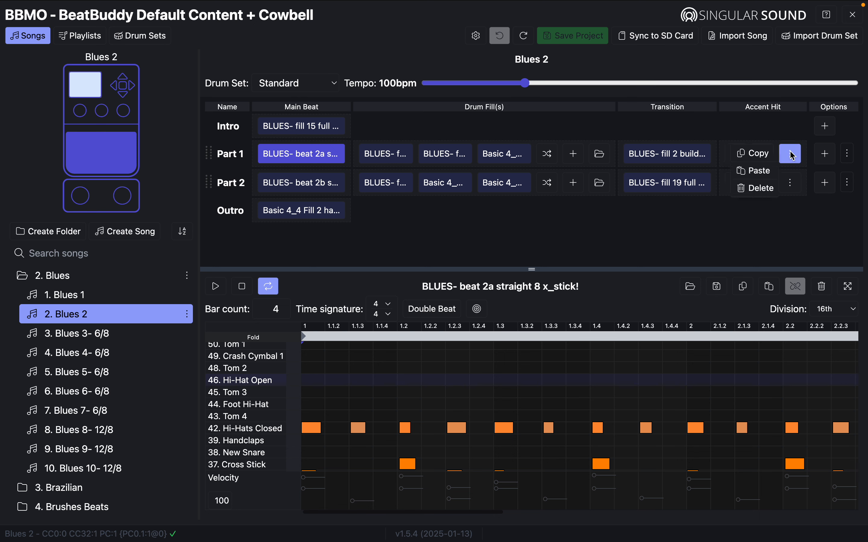
pyautogui.click(757, 190)
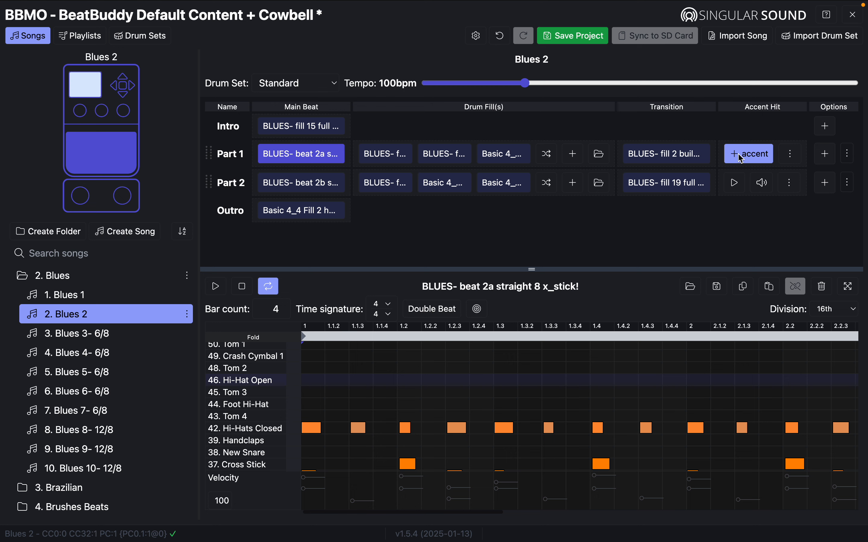
pyautogui.click(741, 161)
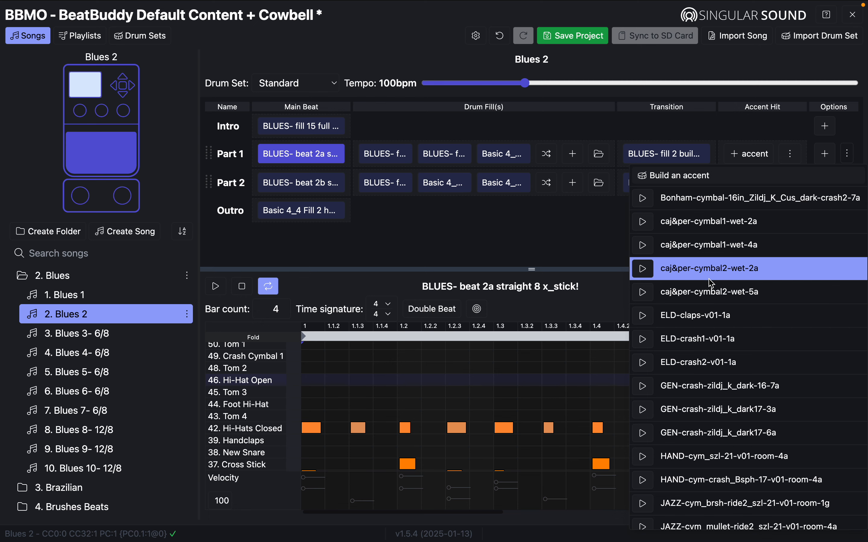
# Browse the accent samples, assign yell-ole to Part 1, and play it back.
pyautogui.scroll(-20, 713, 290)
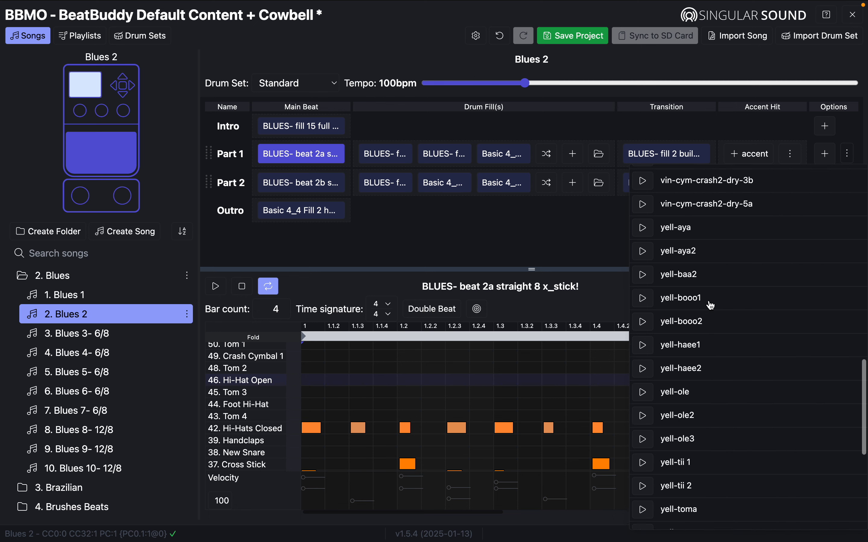
pyautogui.scroll(-10, 713, 305)
pyautogui.scroll(15, 713, 305)
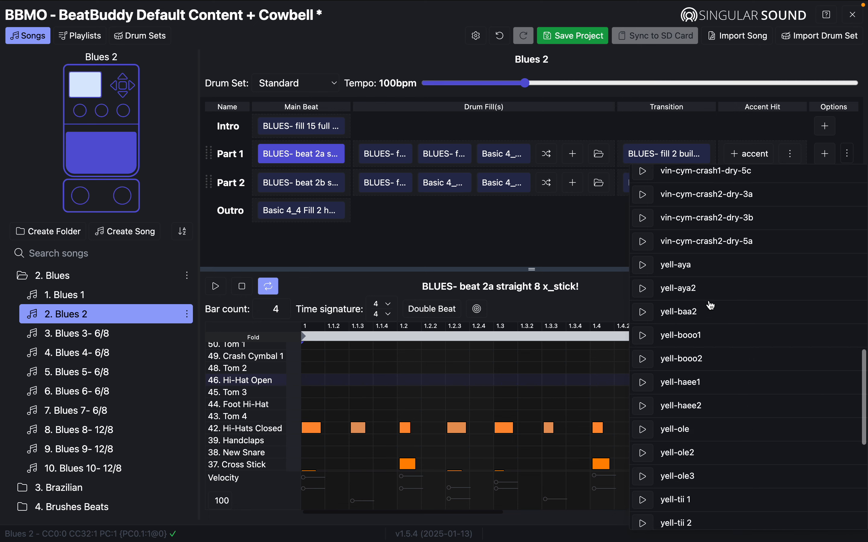
pyautogui.scroll(20, 713, 306)
pyautogui.scroll(-20, 714, 323)
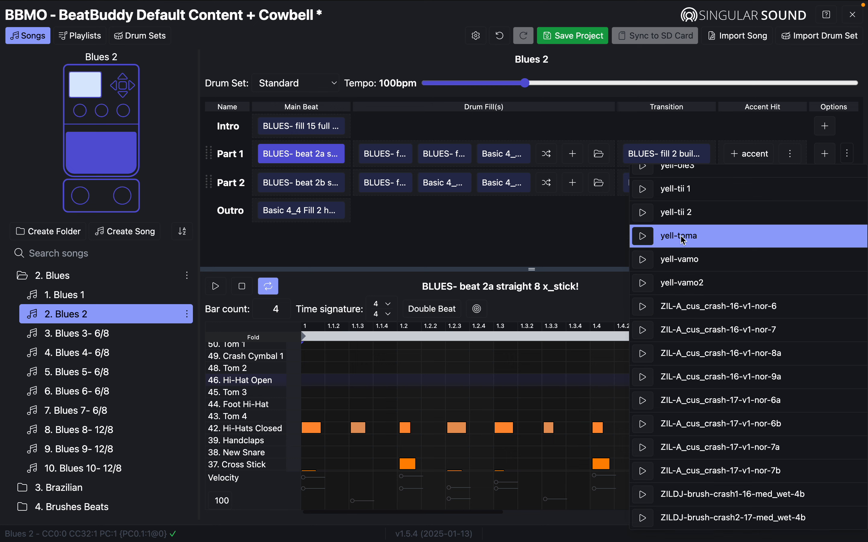
pyautogui.scroll(2, 646, 230)
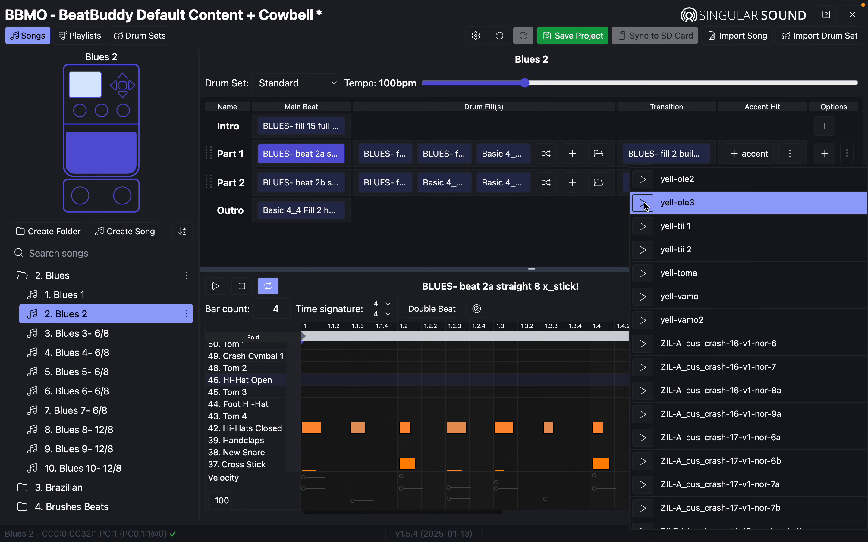
pyautogui.scroll(4, 646, 184)
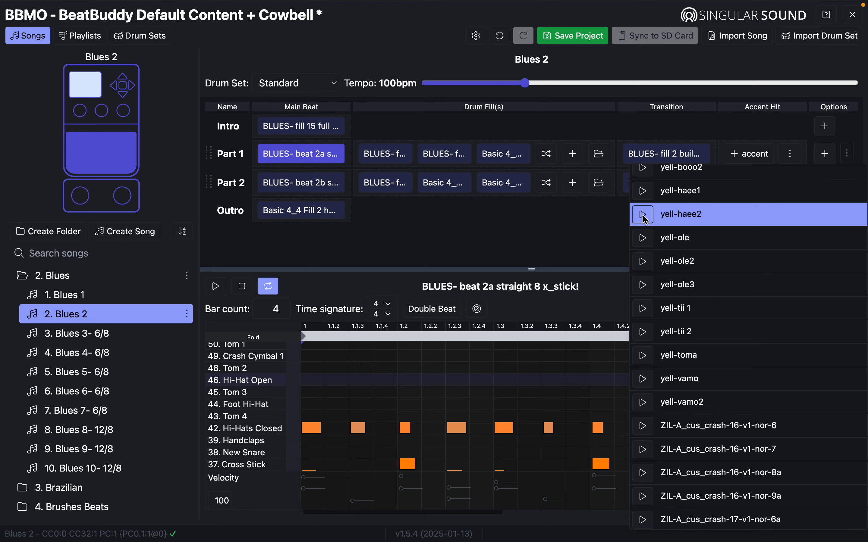
pyautogui.scroll(1, 646, 220)
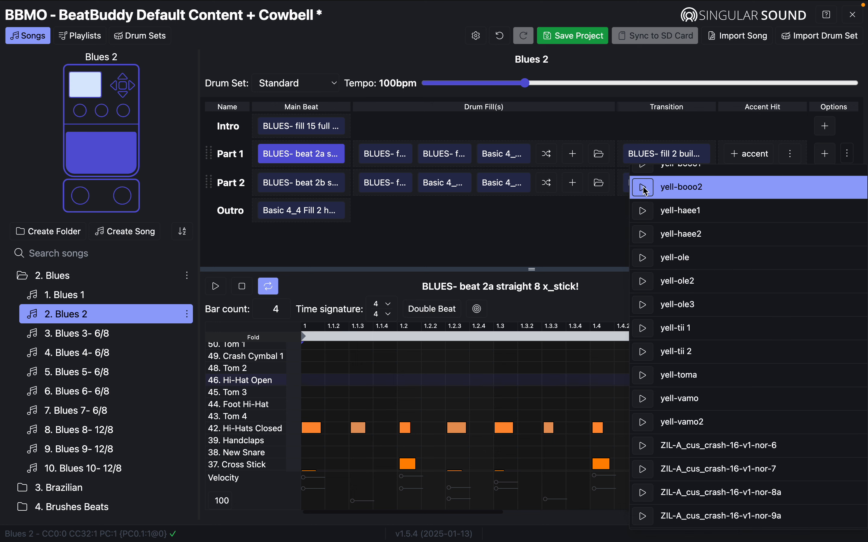
pyautogui.scroll(1, 647, 192)
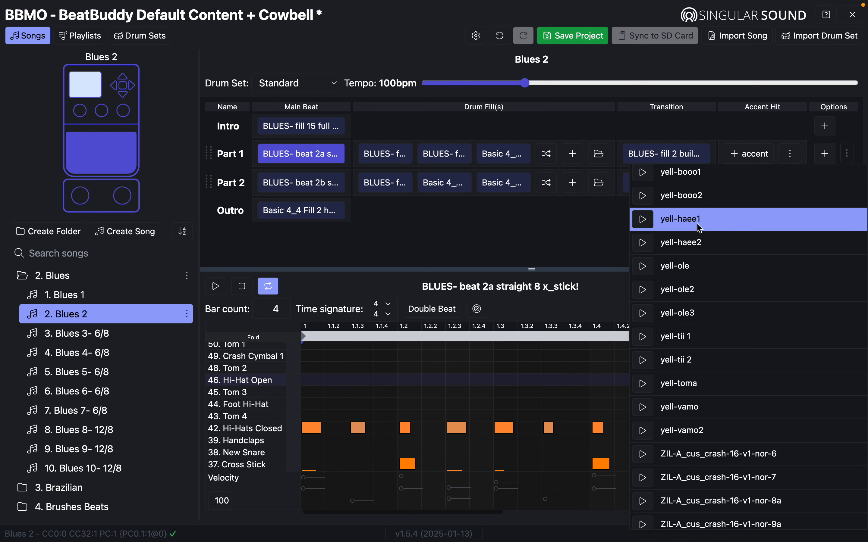
pyautogui.click(684, 268)
pyautogui.click(738, 152)
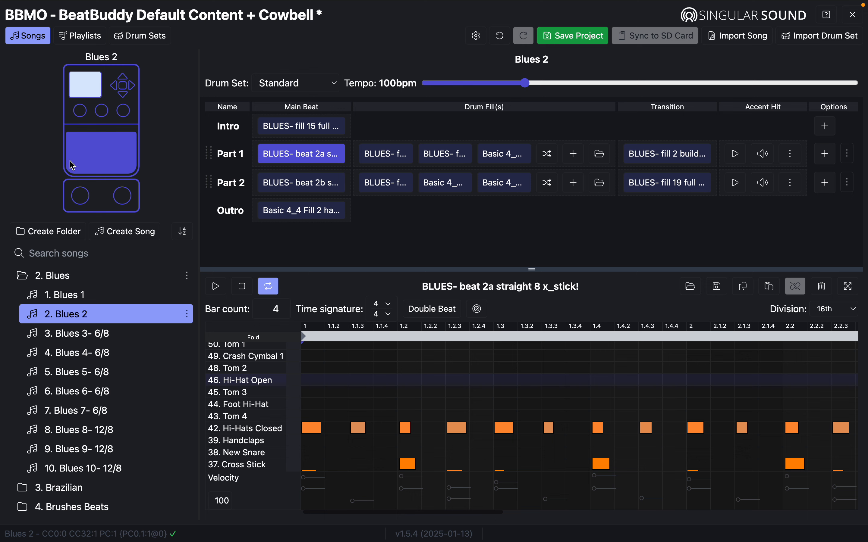
# Load BLUES- beat 2b into the editor and audition both accents via footswitch and play buttons.
pyautogui.click(83, 201)
pyautogui.doubleClick(83, 202)
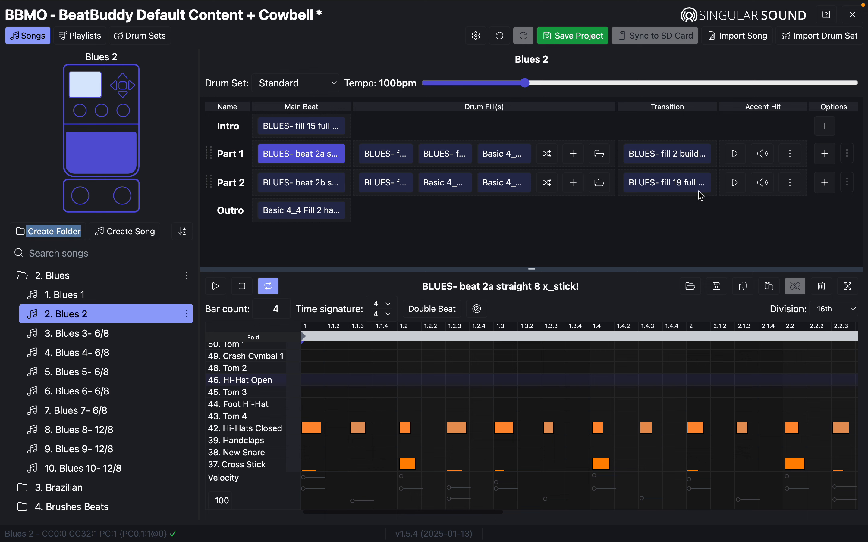
pyautogui.click(330, 186)
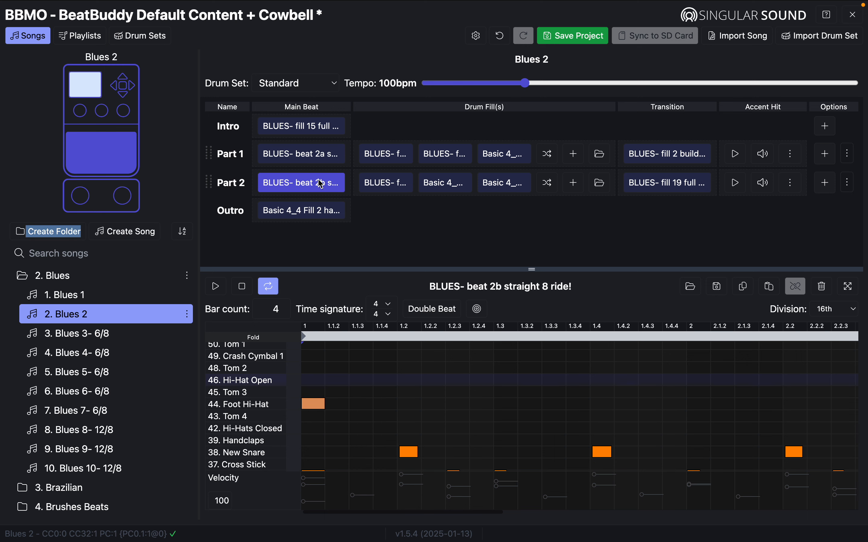
pyautogui.click(84, 194)
pyautogui.tripleClick(83, 194)
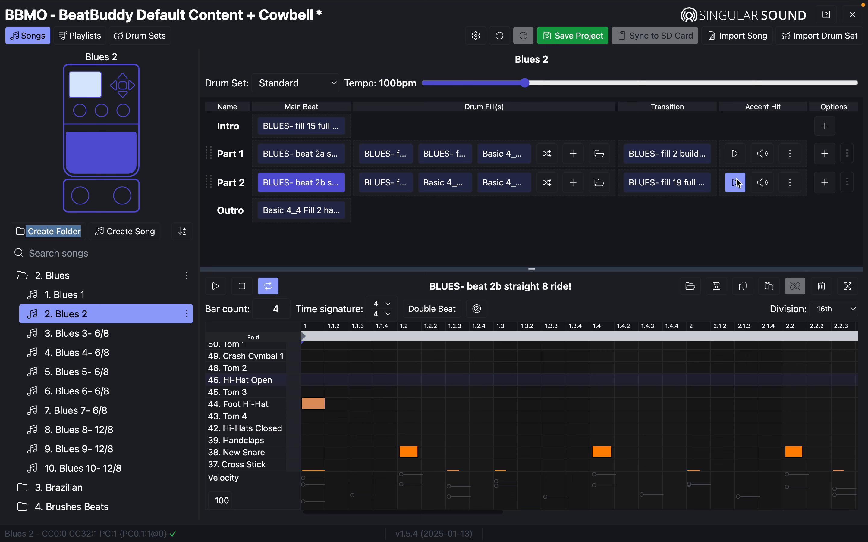
pyautogui.click(738, 155)
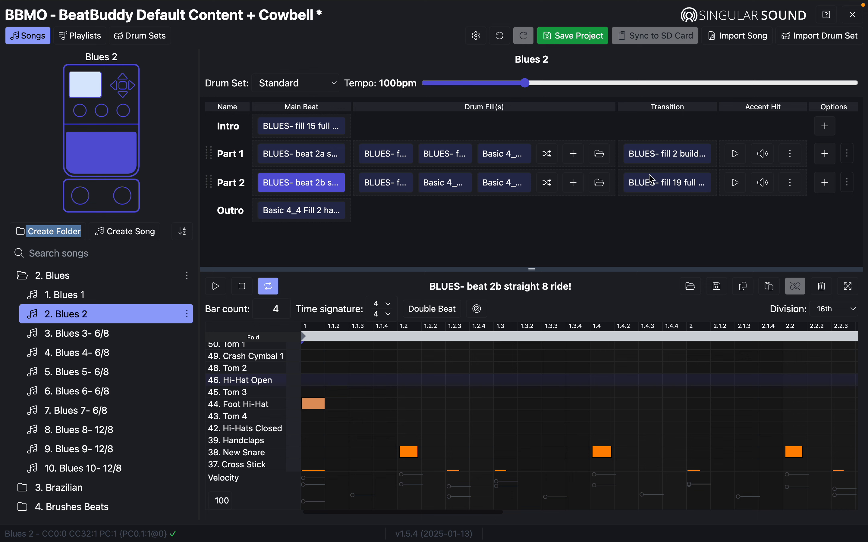
pyautogui.click(81, 202)
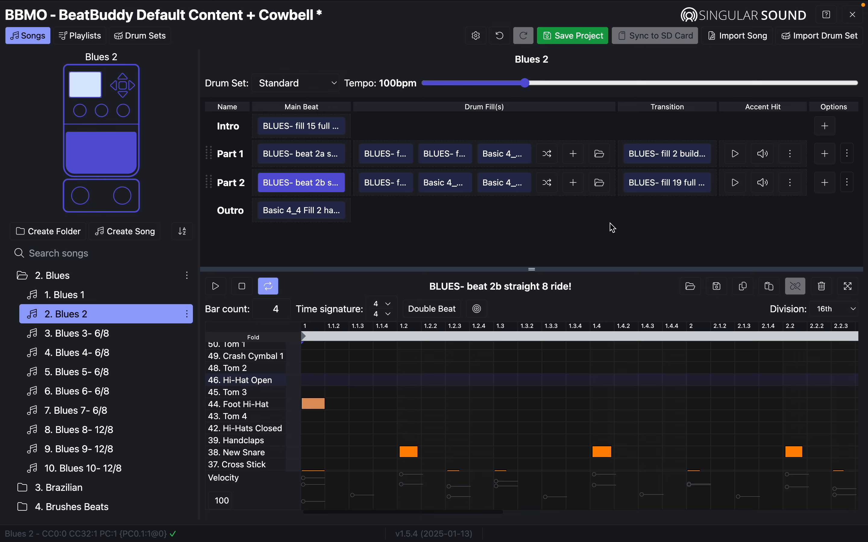
pyautogui.click(743, 189)
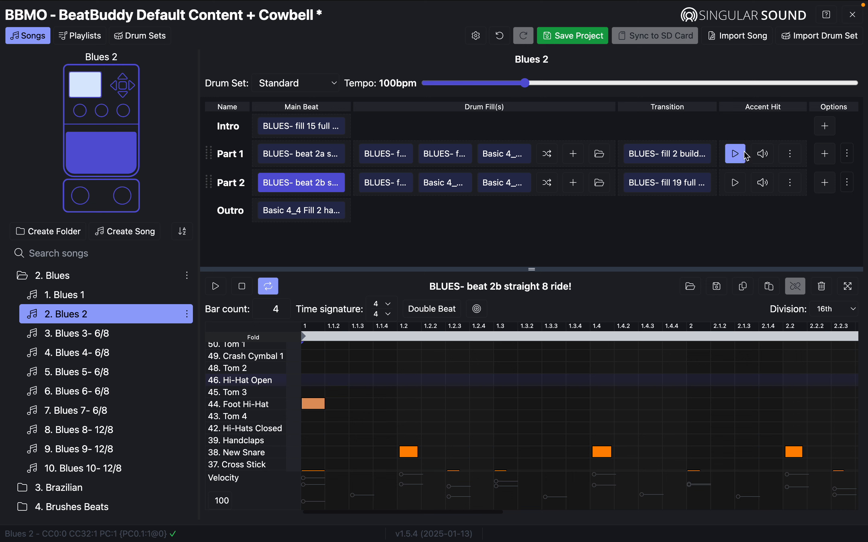
# Delete Part 1's accent hit and pick yell-ole again from the accent sample list.
pyautogui.click(792, 160)
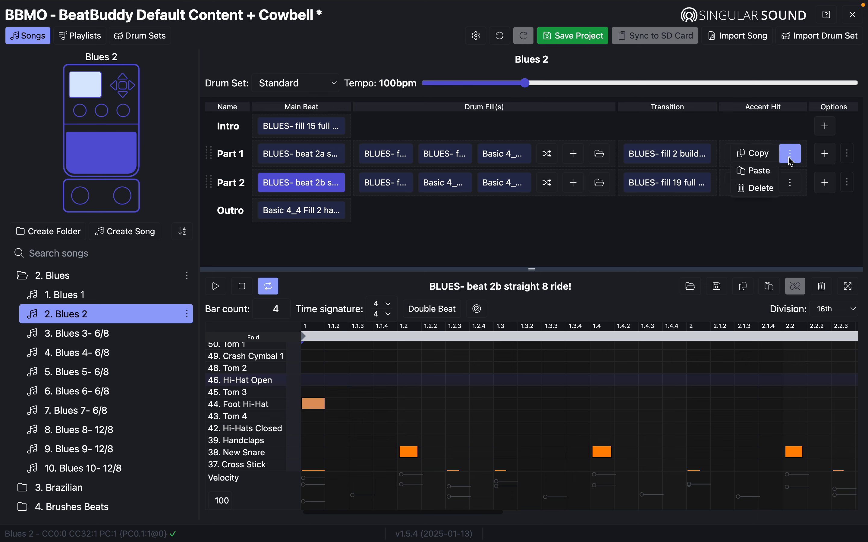
pyautogui.click(756, 188)
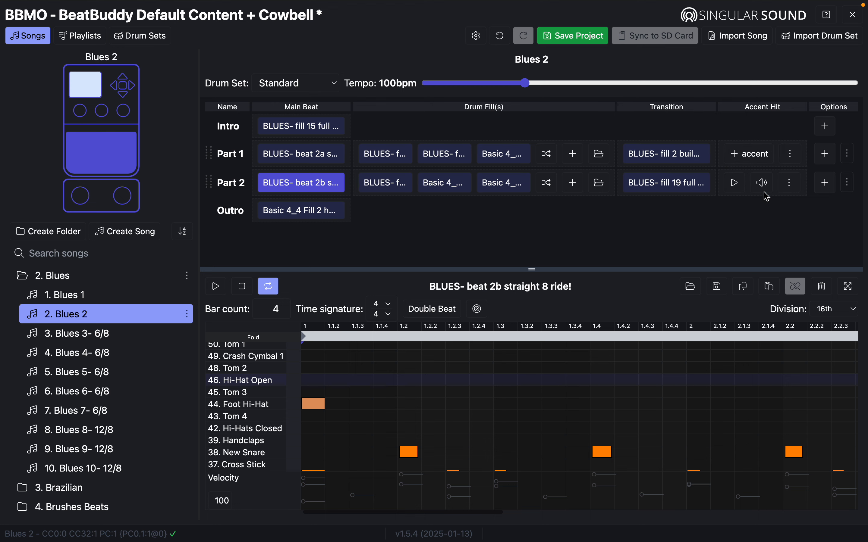
pyautogui.click(741, 157)
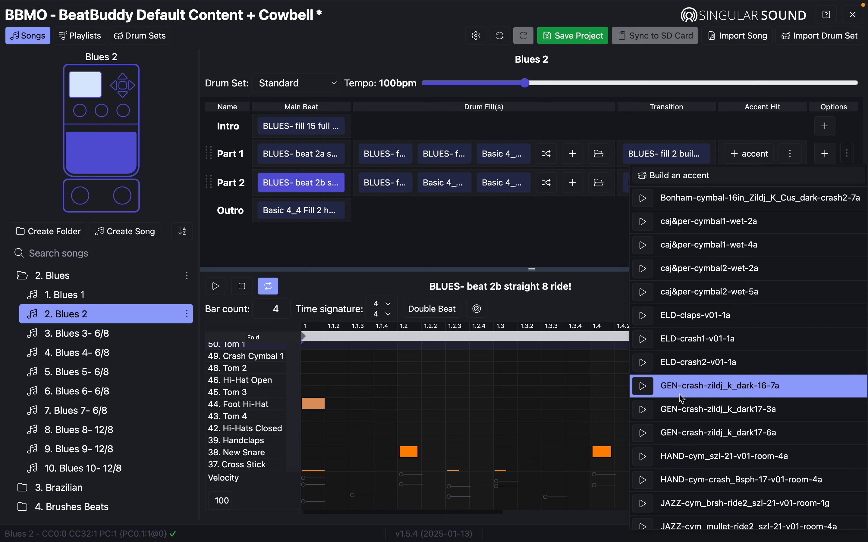
pyautogui.scroll(-20, 709, 480)
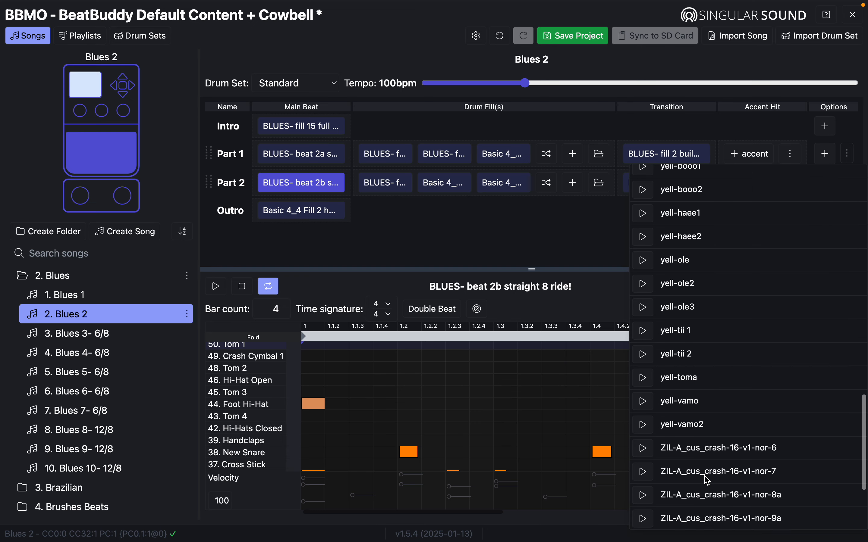
pyautogui.scroll(5, 744, 293)
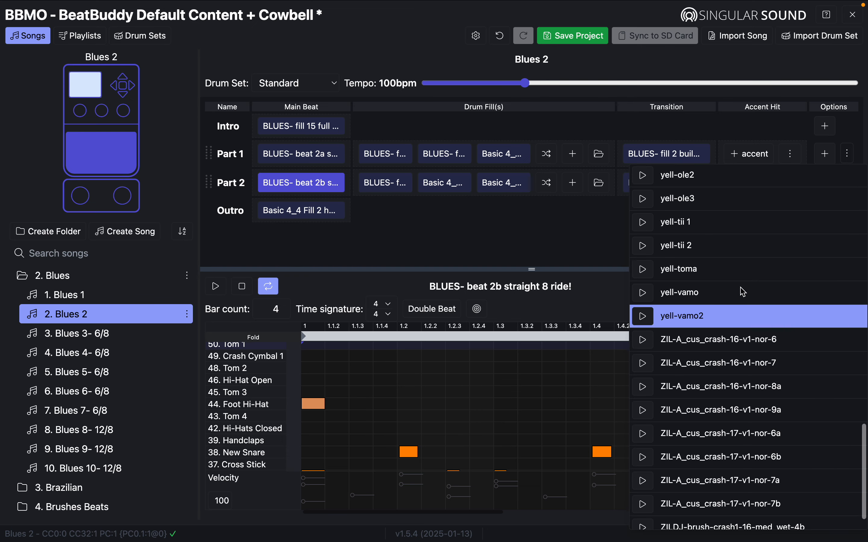
pyautogui.scroll(1, 681, 291)
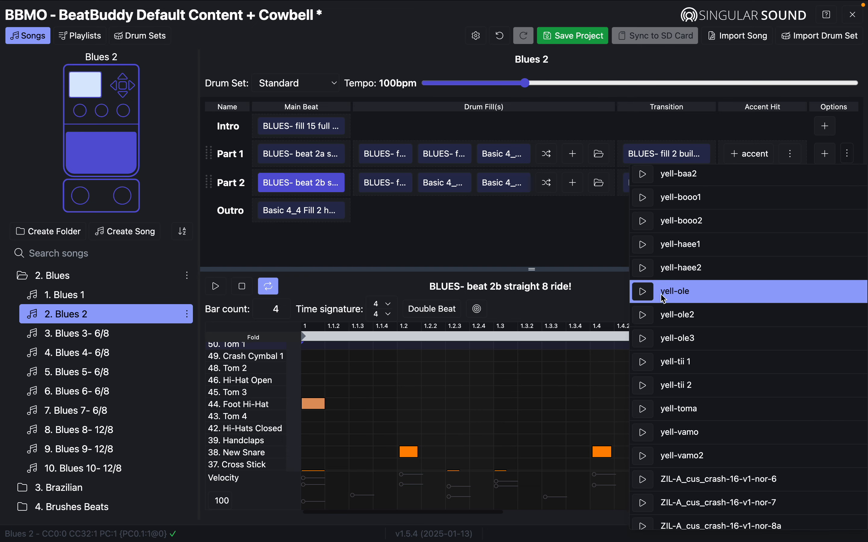
pyautogui.click(674, 294)
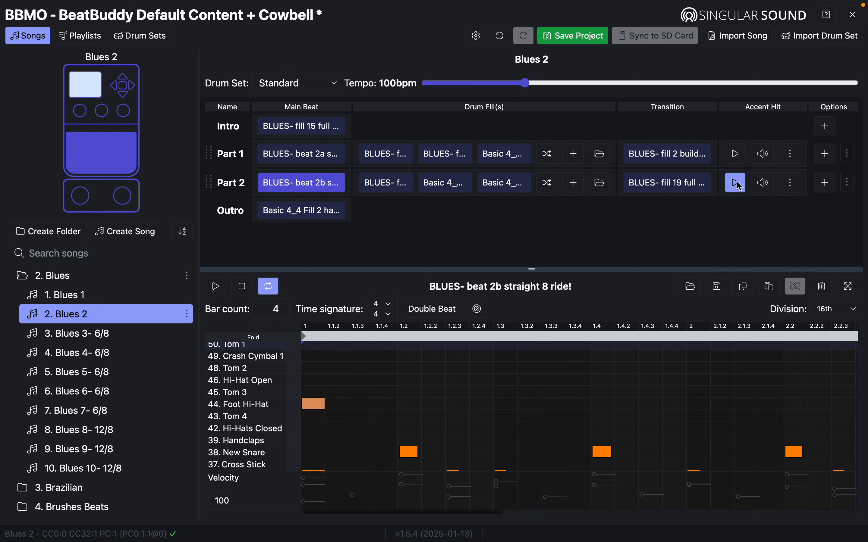
# Hear the yell-ole accent via its play button and two footswitch presses, then open Part 1's accent options.
pyautogui.click(739, 159)
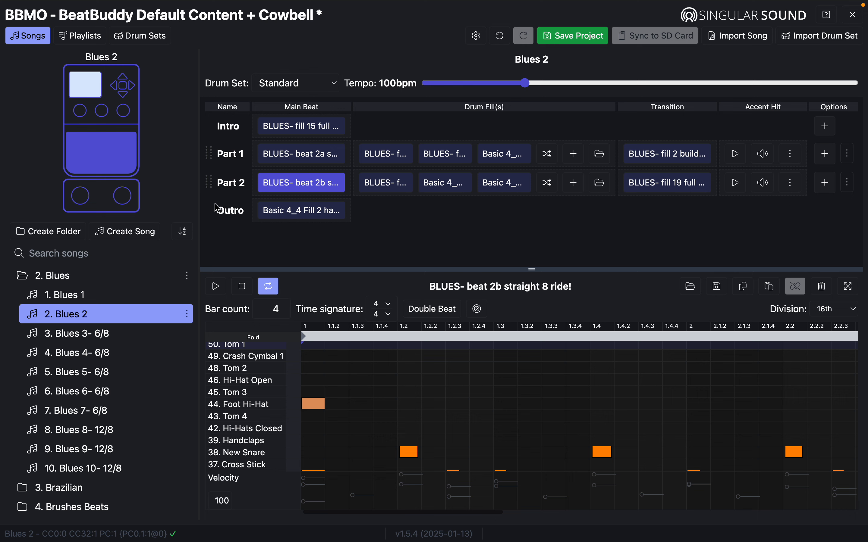
pyautogui.click(83, 203)
pyautogui.click(83, 203)
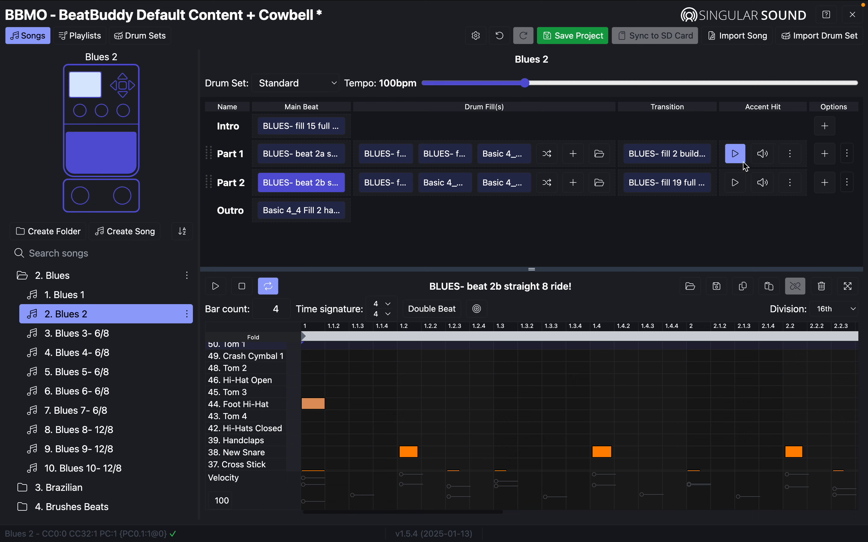
pyautogui.click(793, 162)
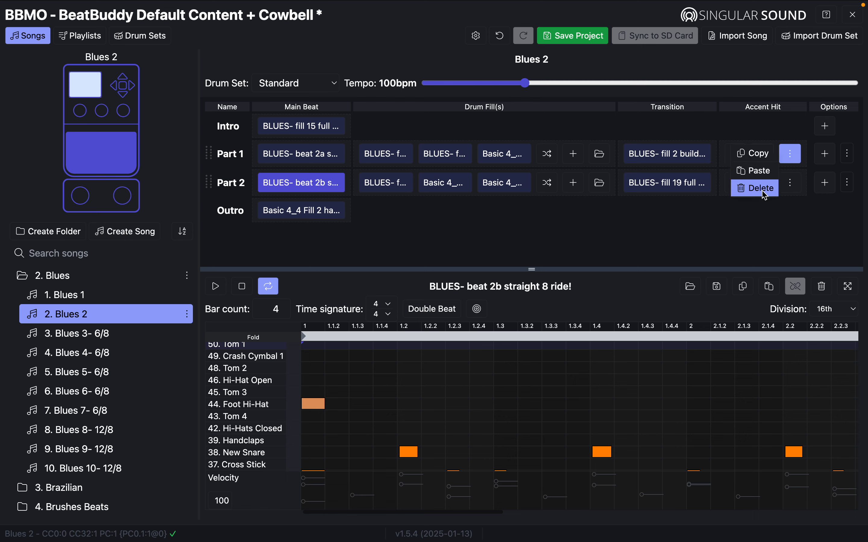
# Delete Part 1's accent, browse the sample list, and close it without choosing one.
pyautogui.click(753, 189)
pyautogui.click(751, 154)
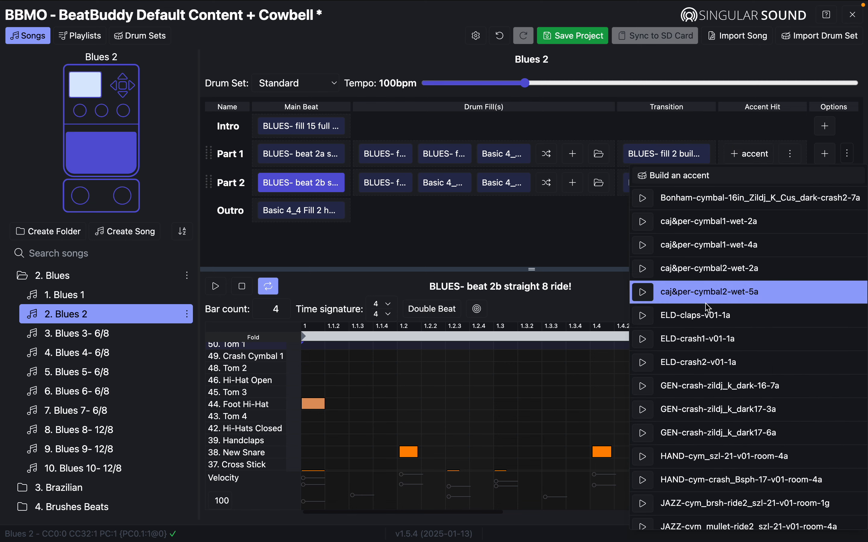
pyautogui.scroll(-20, 706, 416)
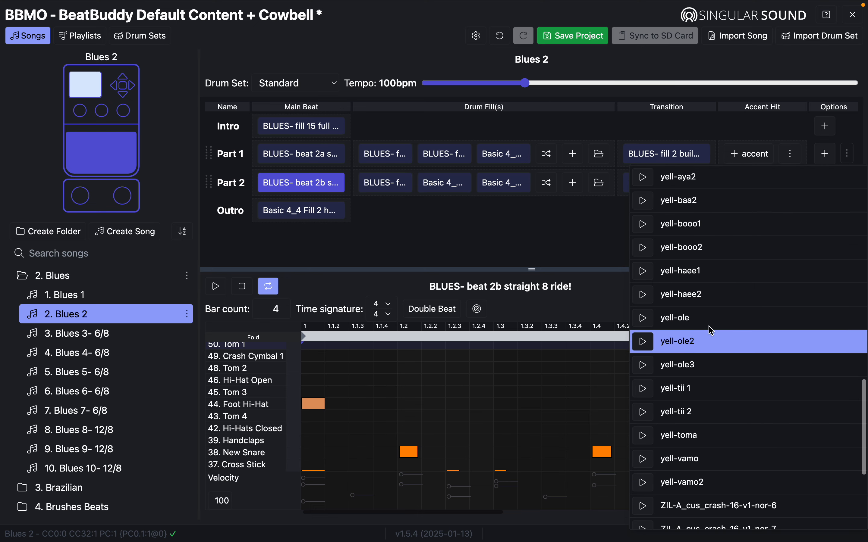
pyautogui.scroll(-5, 714, 328)
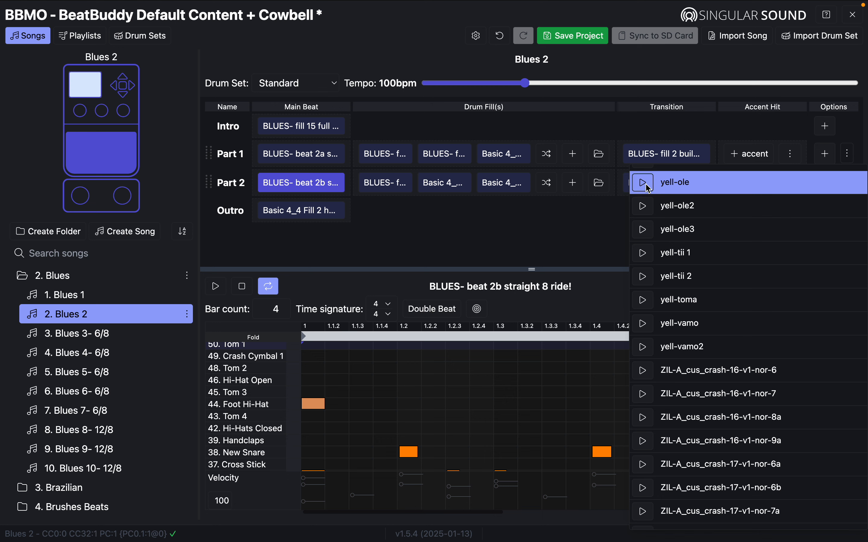
pyautogui.scroll(5, 663, 215)
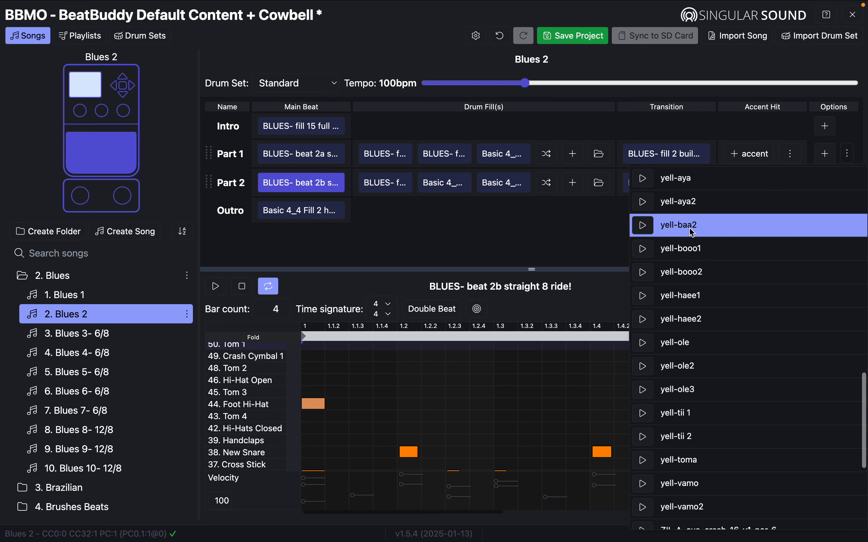
pyautogui.scroll(-2, 693, 232)
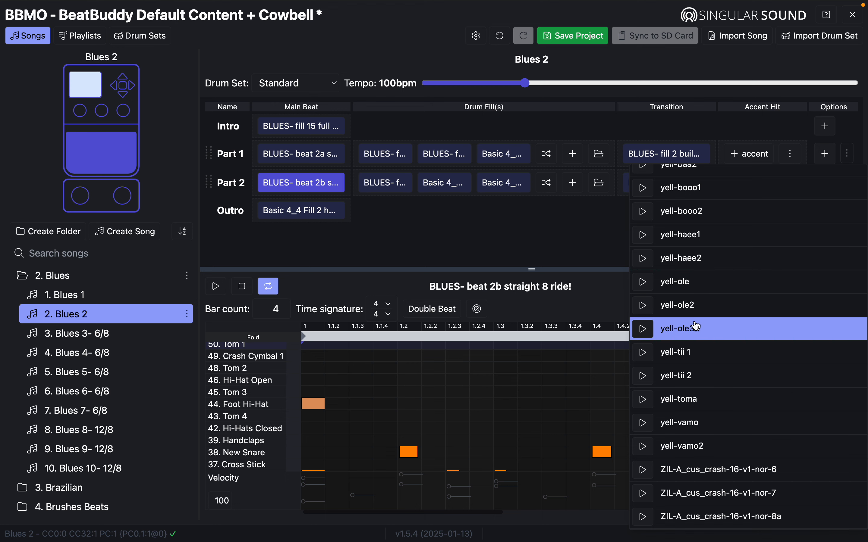
pyautogui.scroll(-4, 714, 399)
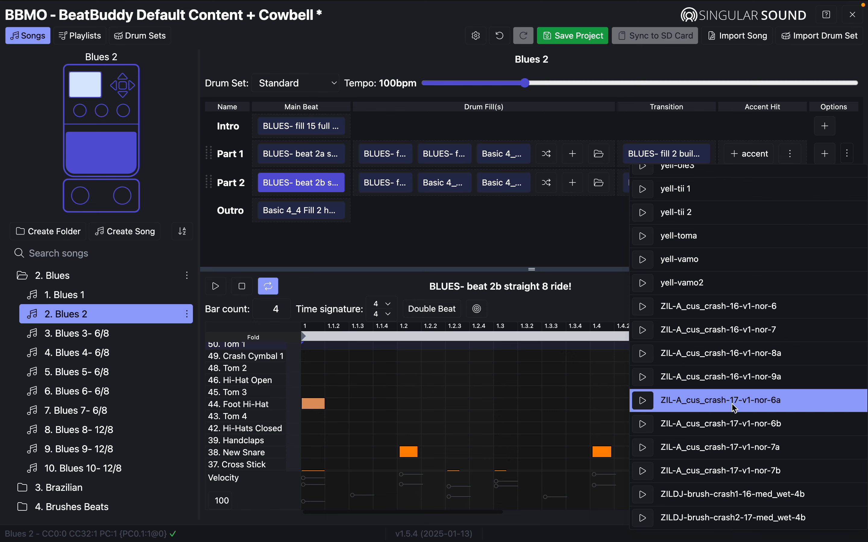
pyautogui.scroll(10, 735, 408)
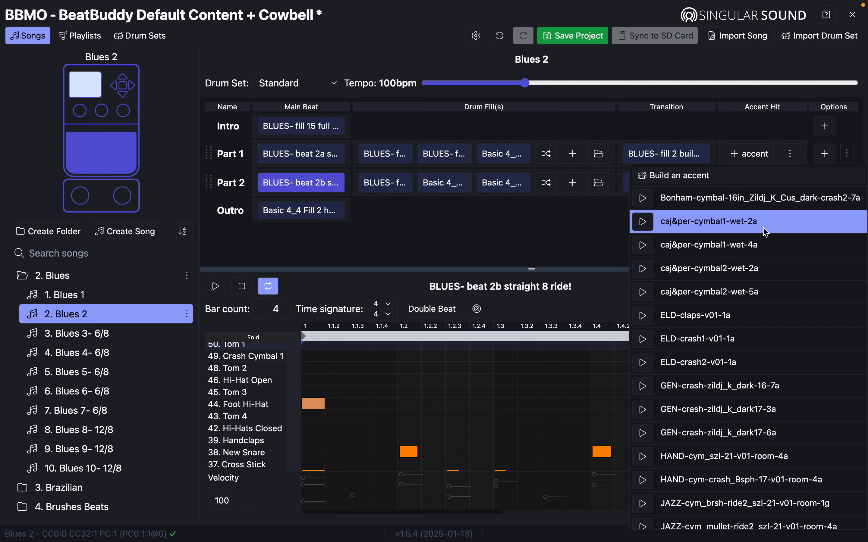
pyautogui.click(728, 140)
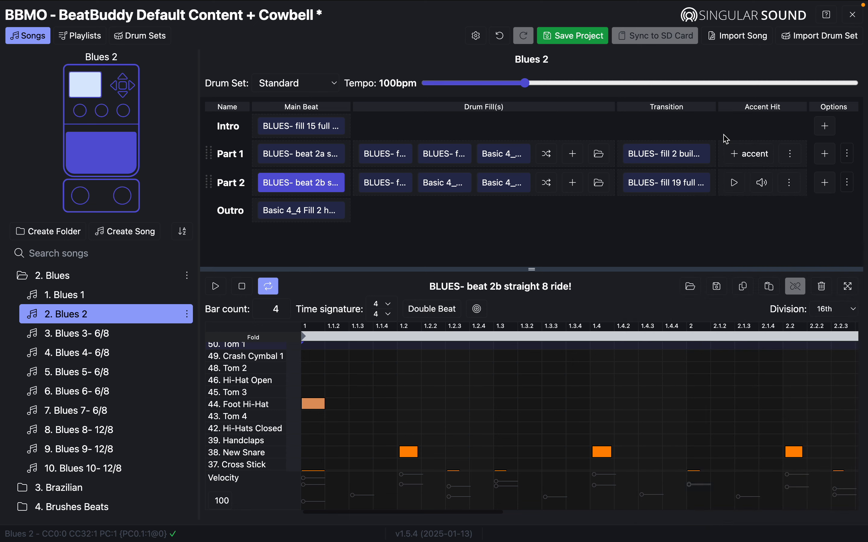
# Begin Build an accent for Part 1 using the All the Cowbell drumset.
pyautogui.click(737, 160)
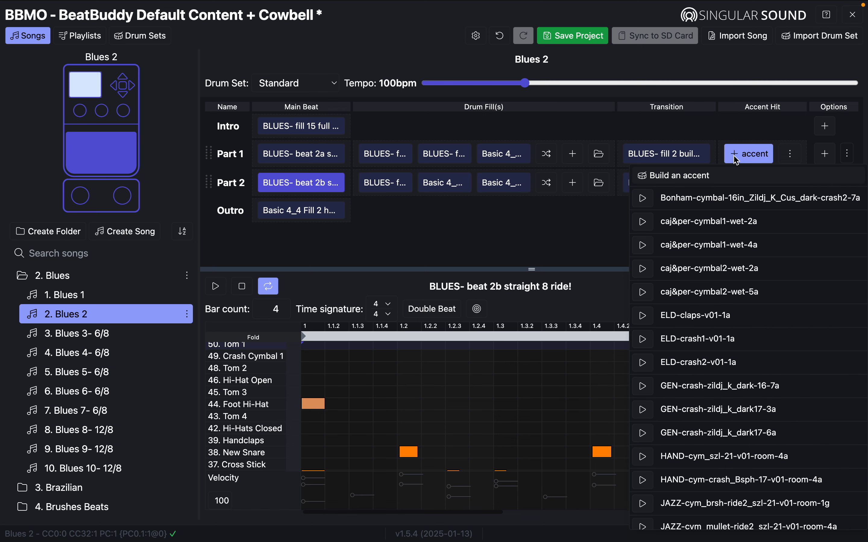
pyautogui.click(655, 183)
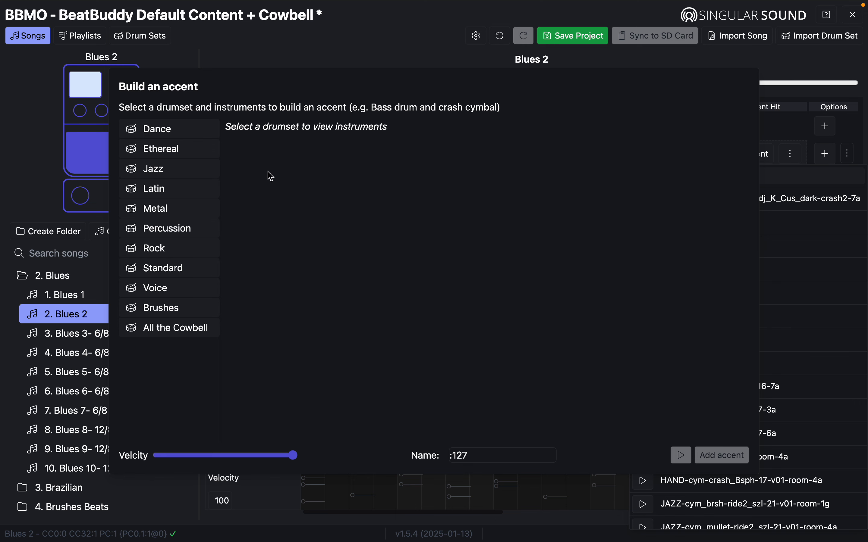
pyautogui.click(165, 329)
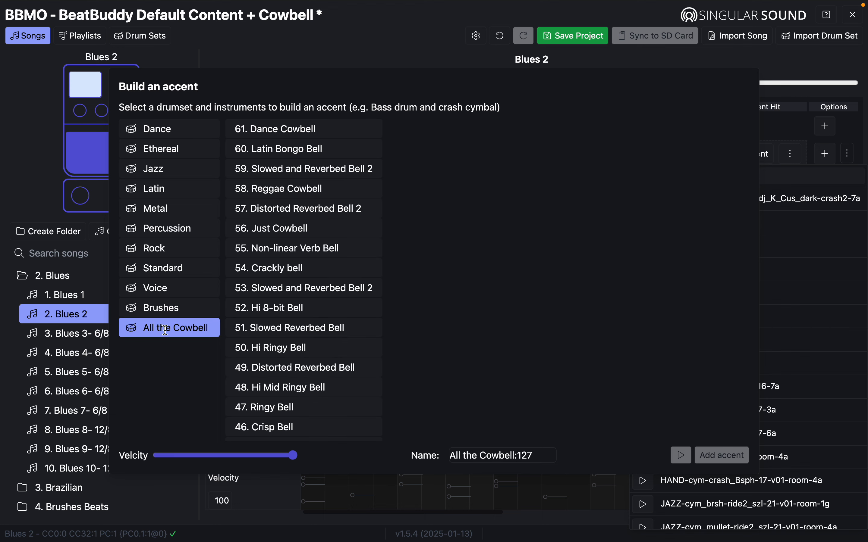
# Audition Dance Cowbell, Latin Bongo Bell, Distorted Reverbed Bell 2 and Reggae Cowbell as the accent.
pyautogui.click(289, 130)
pyautogui.click(681, 456)
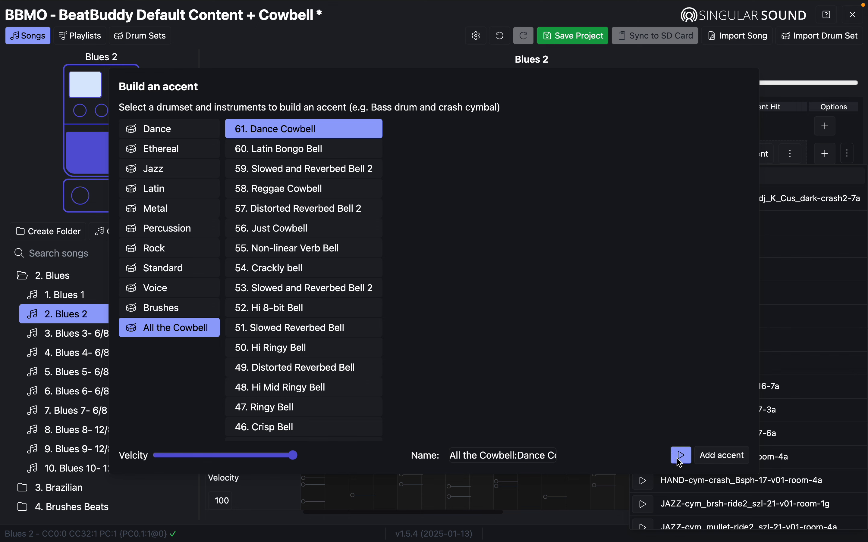
pyautogui.click(289, 149)
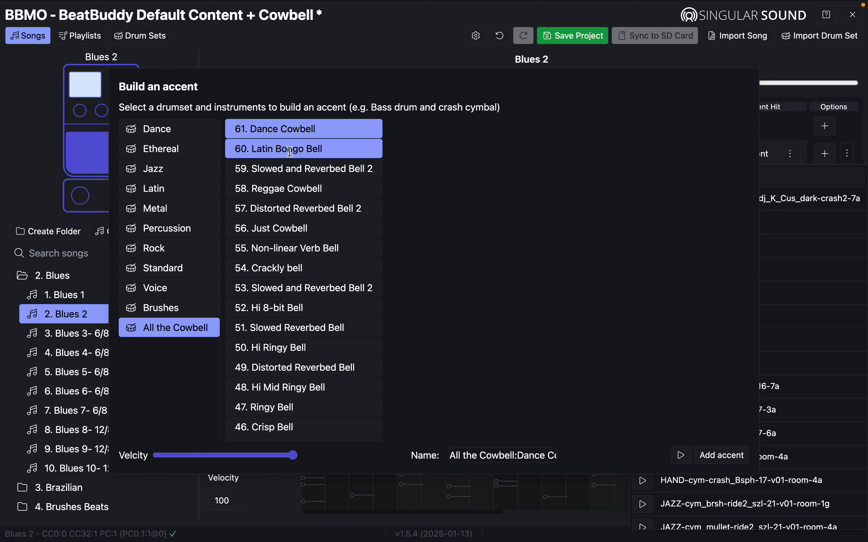
pyautogui.click(312, 130)
pyautogui.click(682, 455)
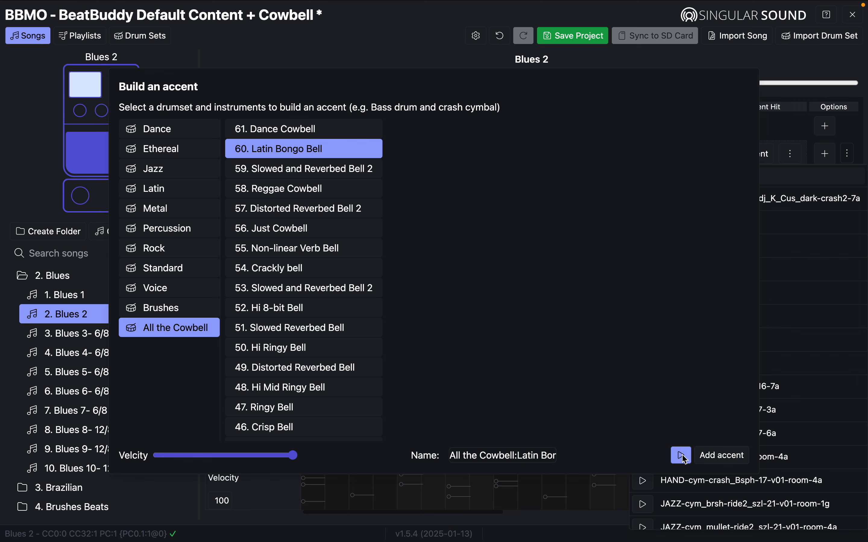
pyautogui.click(287, 210)
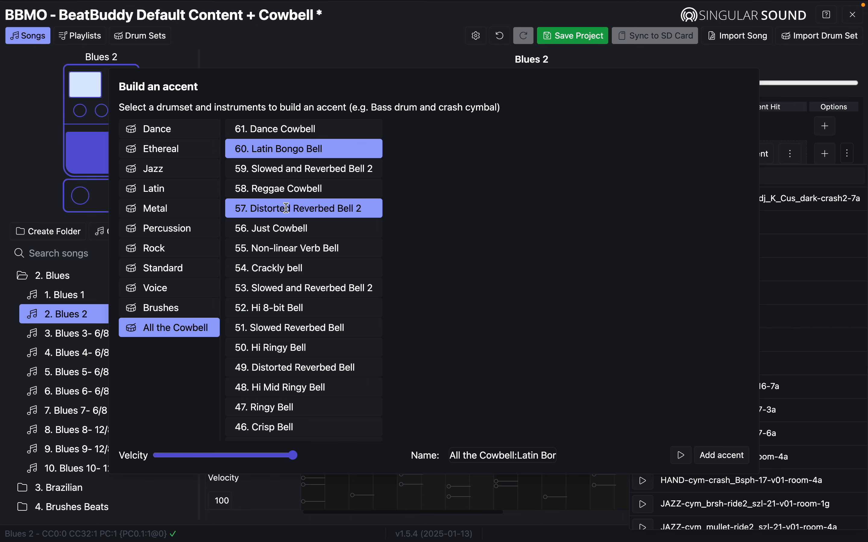
pyautogui.click(291, 158)
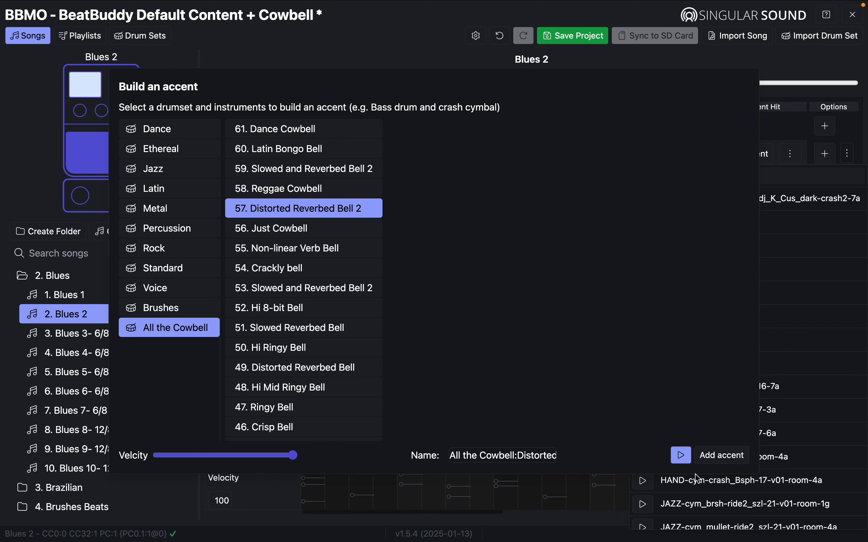
pyautogui.click(682, 456)
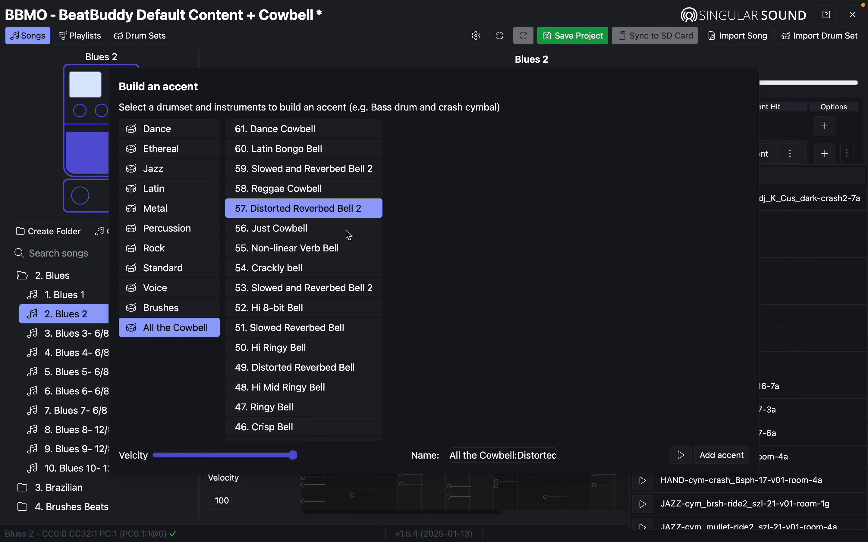
pyautogui.click(287, 210)
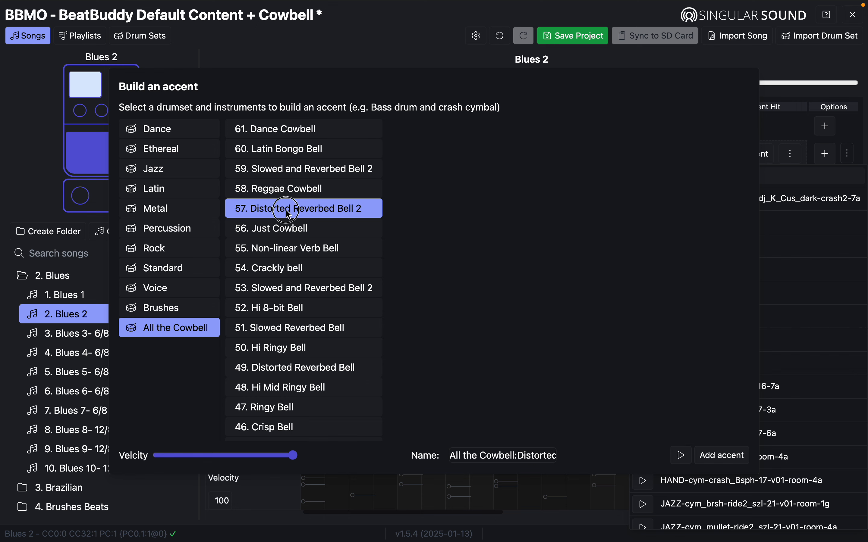
pyautogui.click(294, 196)
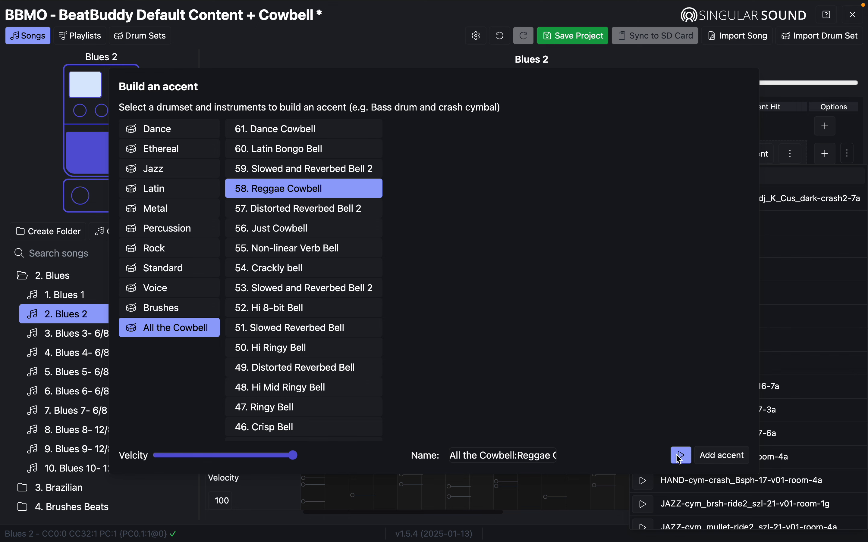
pyautogui.click(298, 192)
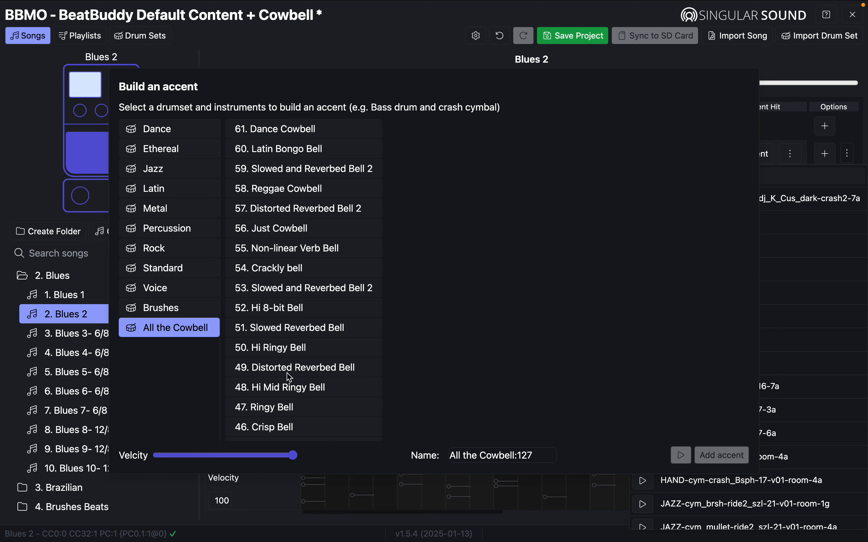
# Try Ringy Bell and Crisp Bell, then settle on 49. Distorted Reverbed Bell and replay its preview.
pyautogui.click(284, 409)
pyautogui.click(683, 456)
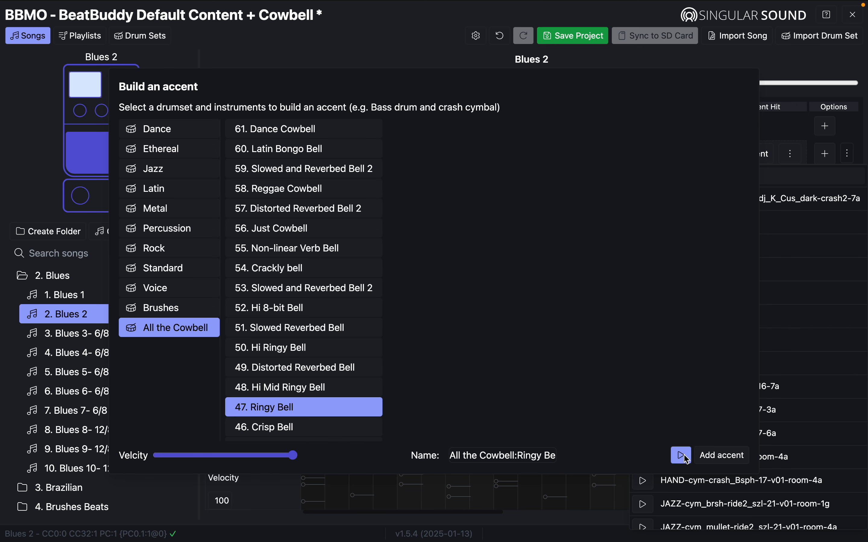
pyautogui.click(278, 409)
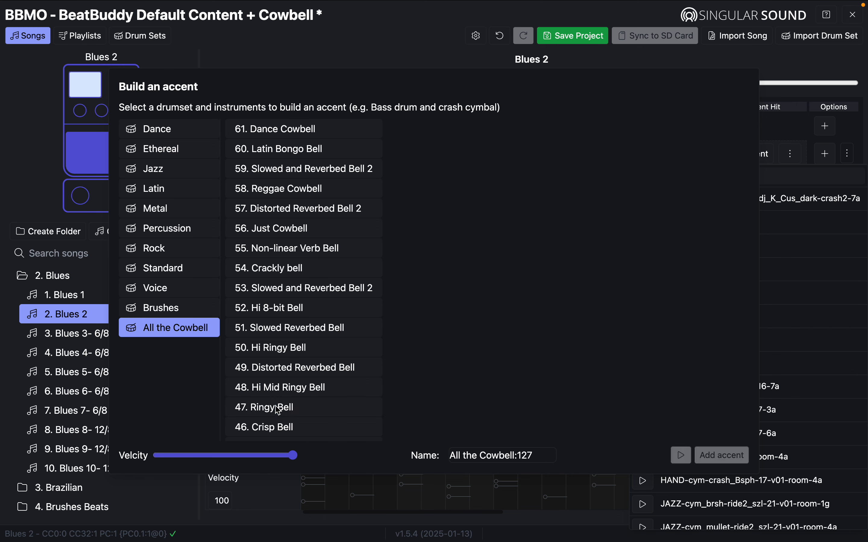
pyautogui.click(274, 428)
pyautogui.click(679, 452)
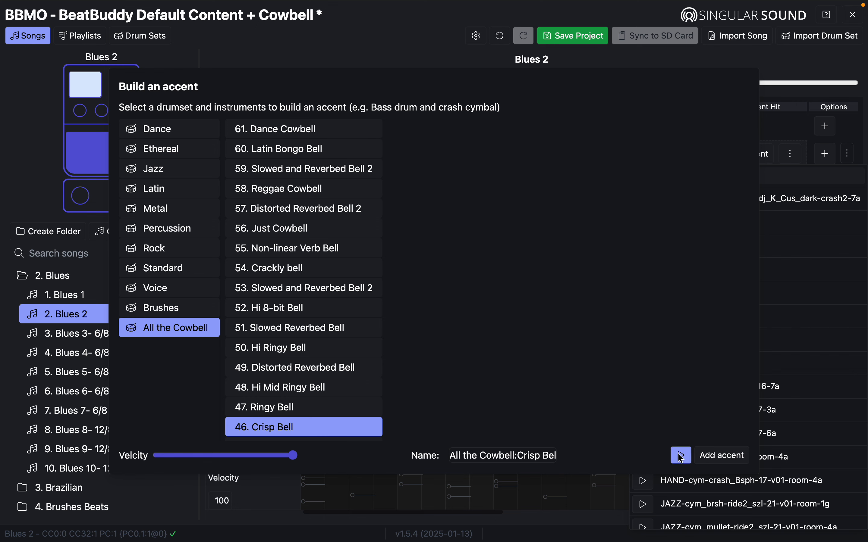
pyautogui.click(264, 430)
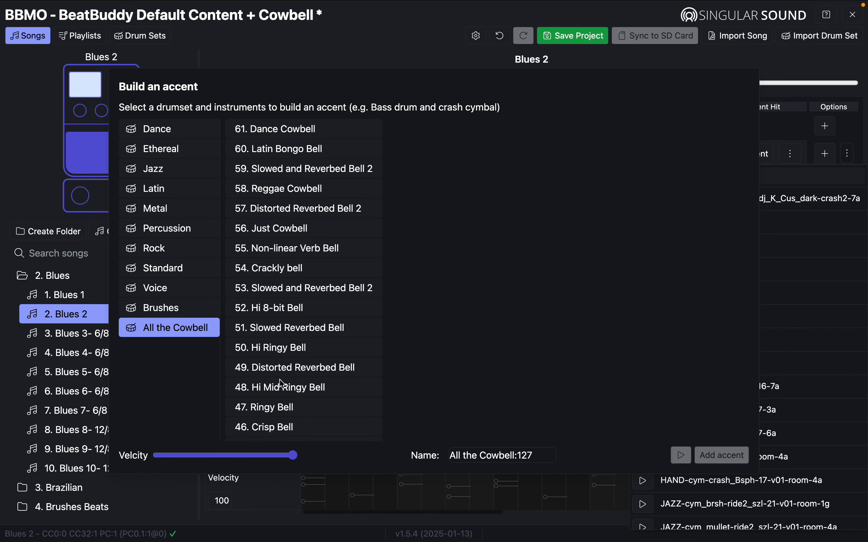
pyautogui.click(280, 367)
pyautogui.click(681, 455)
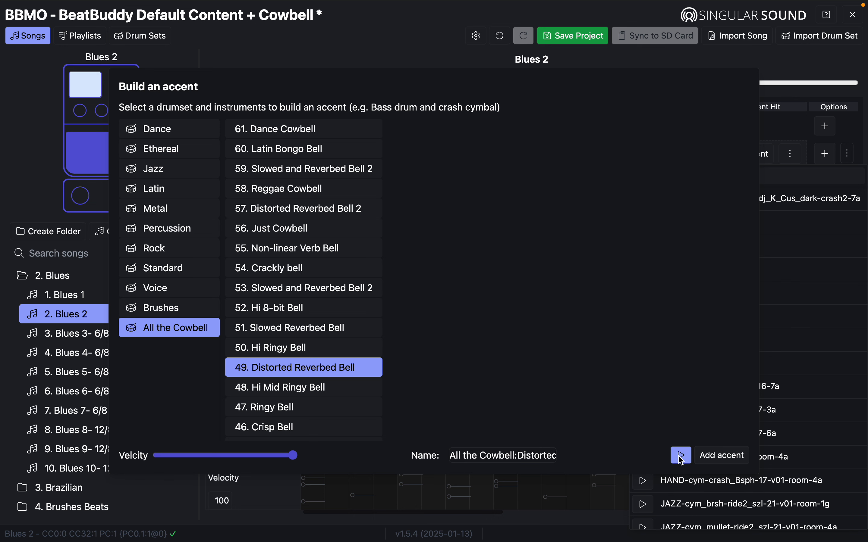
pyautogui.click(679, 456)
pyautogui.click(679, 455)
pyautogui.click(680, 456)
# Compare each bell alone and combined, keeping Distorted Reverbed Bell with Slowed and Reverbed Bell 2.
pyautogui.click(291, 293)
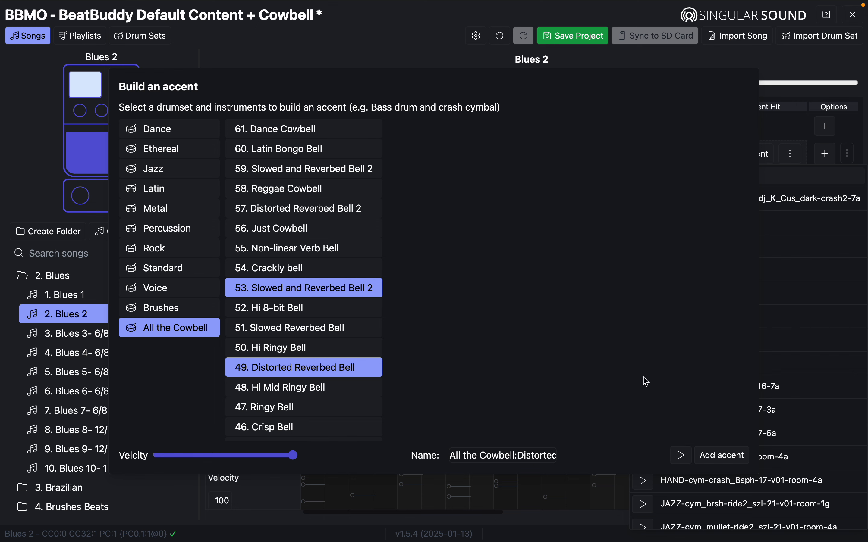
pyautogui.click(682, 454)
pyautogui.click(298, 368)
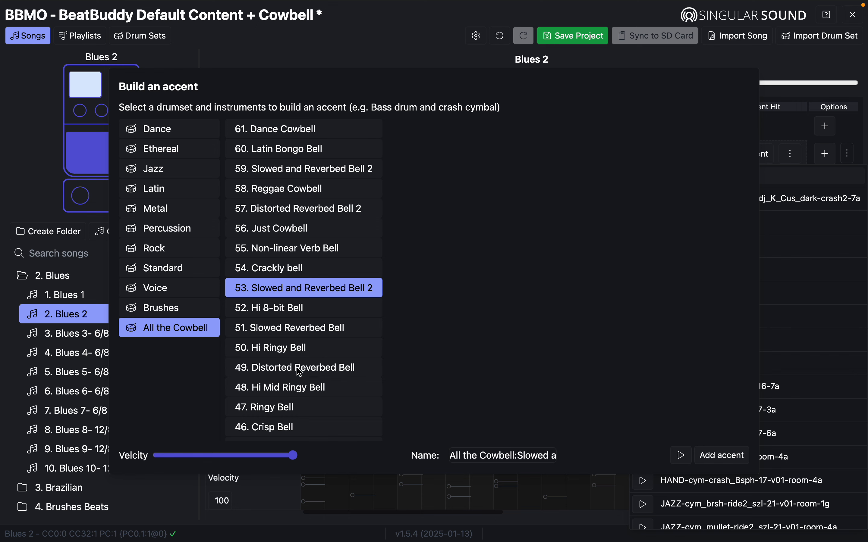
pyautogui.click(683, 455)
pyautogui.click(292, 370)
pyautogui.click(324, 291)
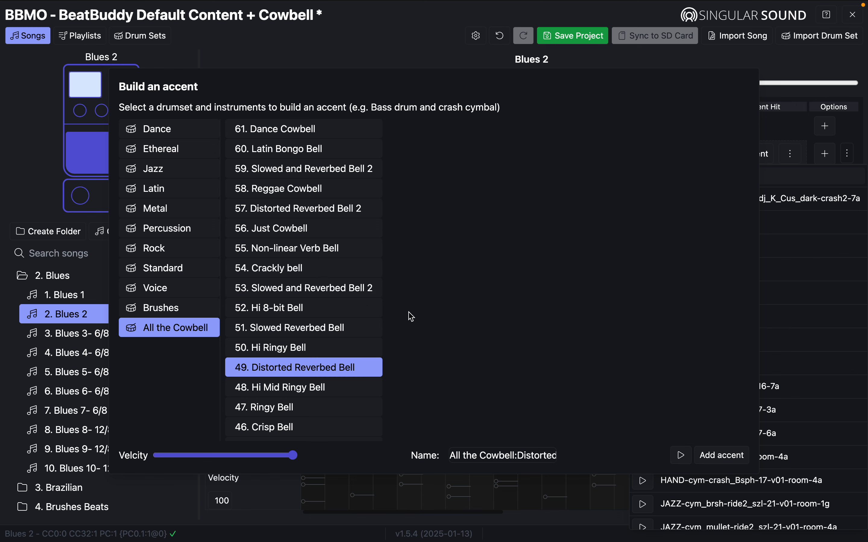
pyautogui.click(681, 456)
pyautogui.click(289, 289)
pyautogui.click(681, 456)
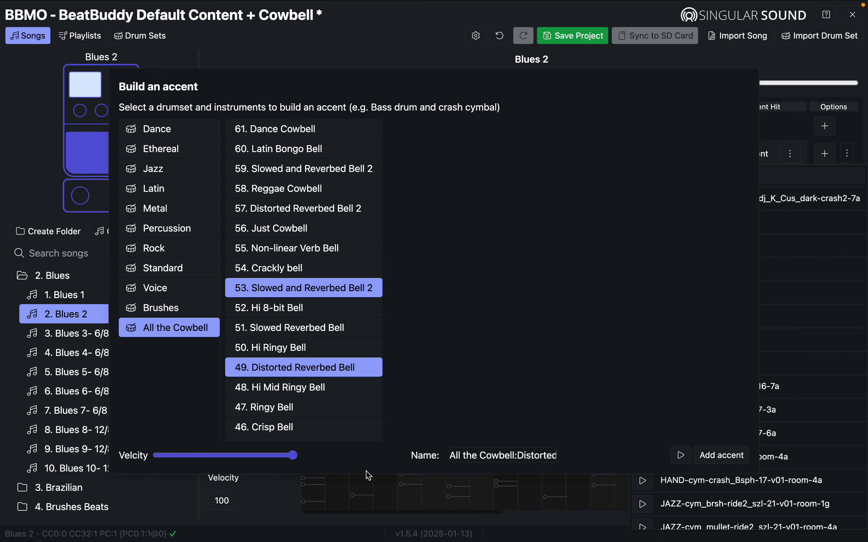
# Test half velocity, return the Velocity slider to maximum, and add the two-bell accent to Part 1.
pyautogui.click(226, 456)
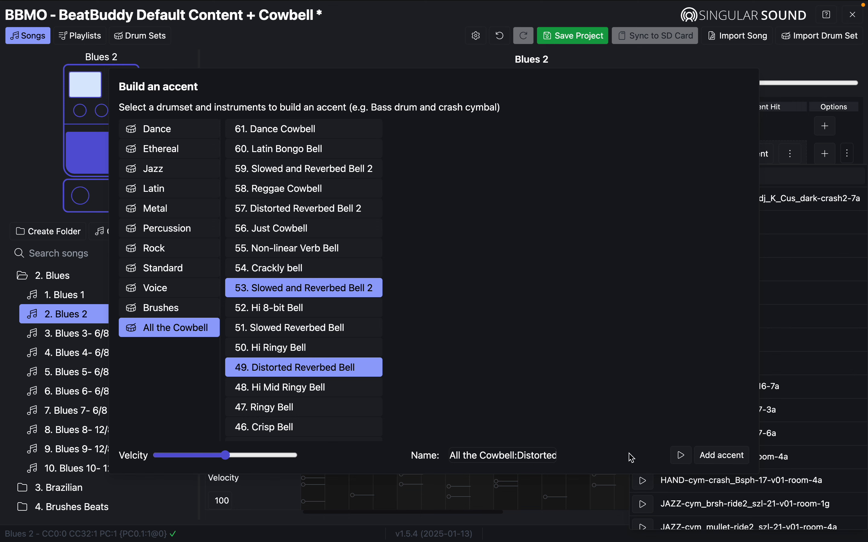
pyautogui.click(681, 456)
pyautogui.moveTo(227, 457); pyautogui.dragTo(297, 462)
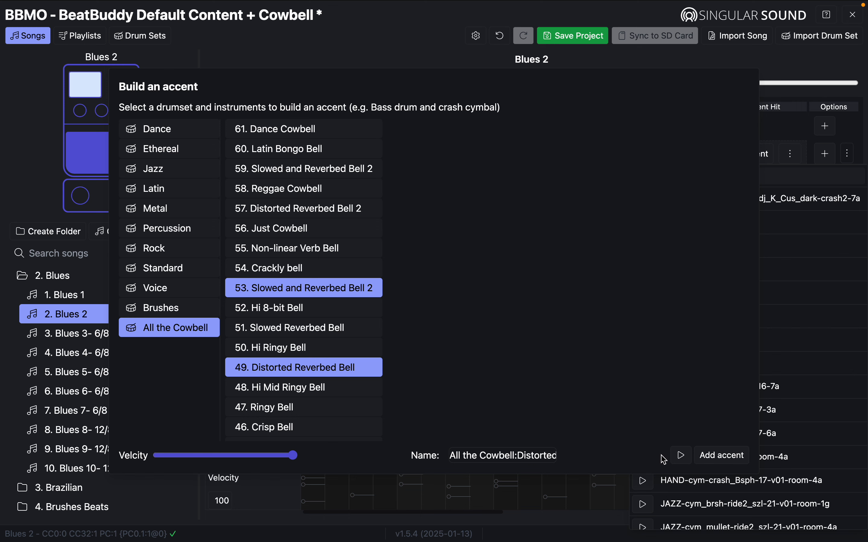
pyautogui.click(682, 458)
pyautogui.click(282, 268)
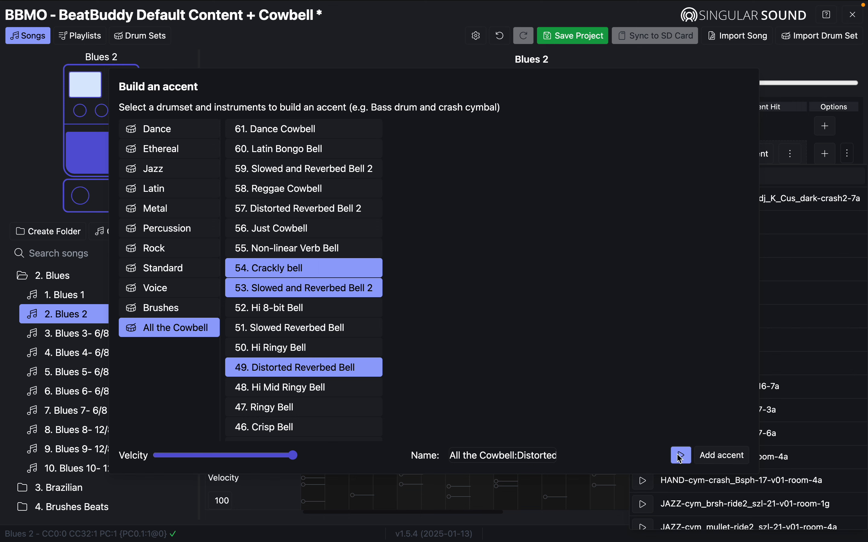
pyautogui.click(303, 272)
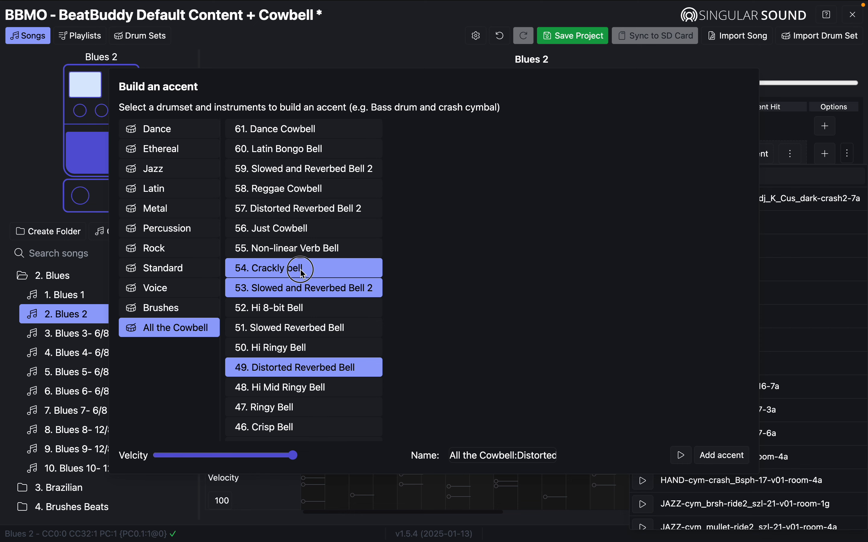
pyautogui.click(720, 456)
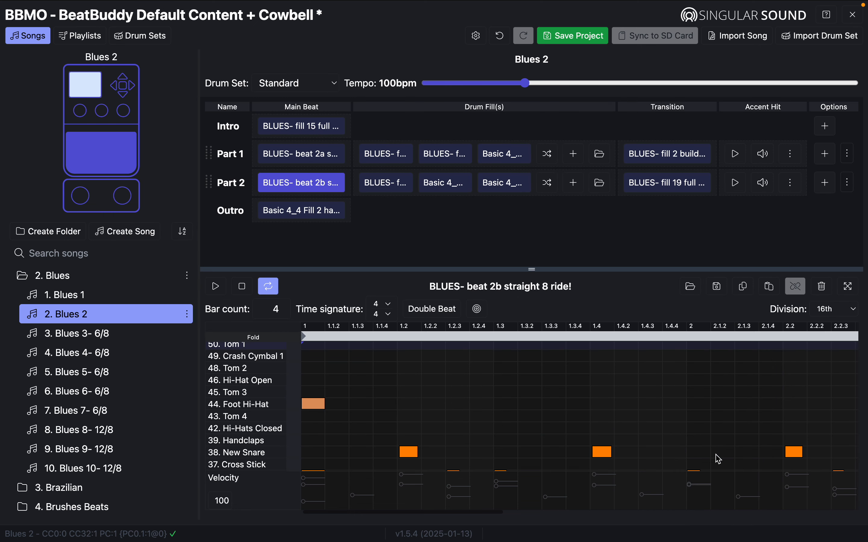
pyautogui.click(732, 155)
pyautogui.click(734, 157)
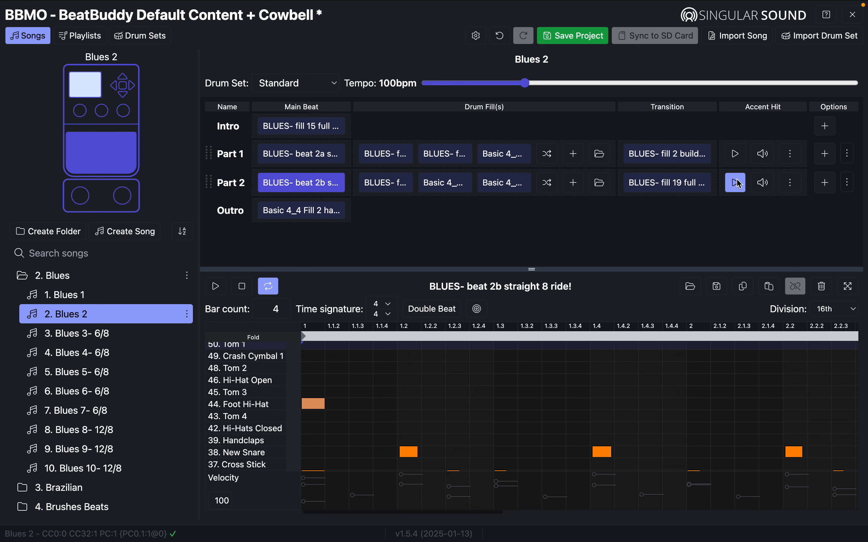
pyautogui.click(739, 155)
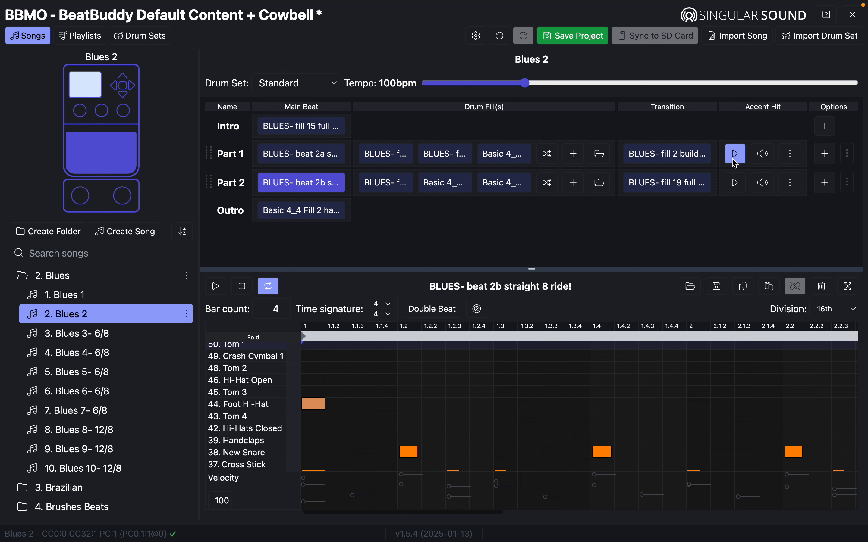
pyautogui.click(501, 36)
pyautogui.click(501, 35)
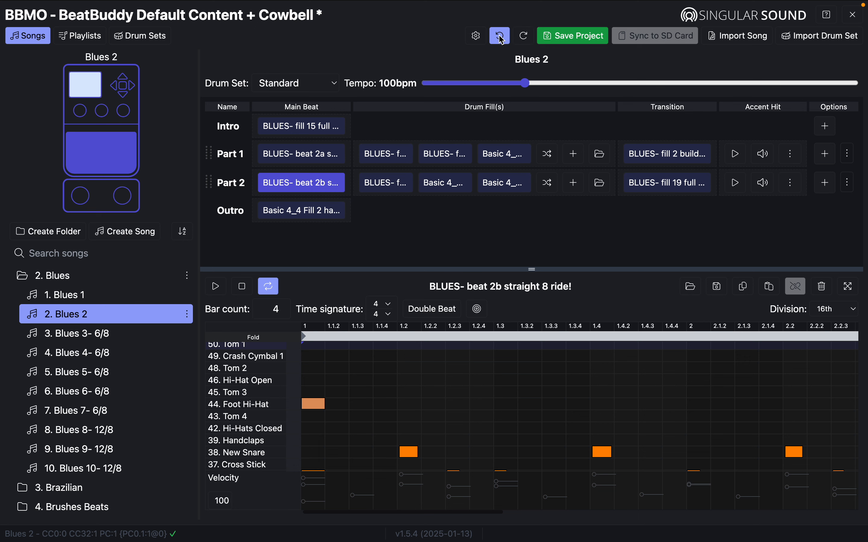
pyautogui.click(738, 158)
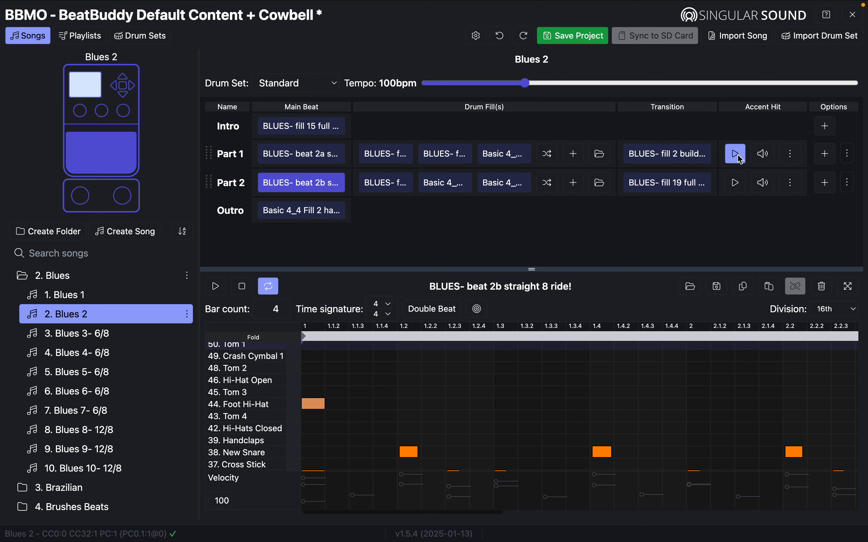
pyautogui.click(504, 37)
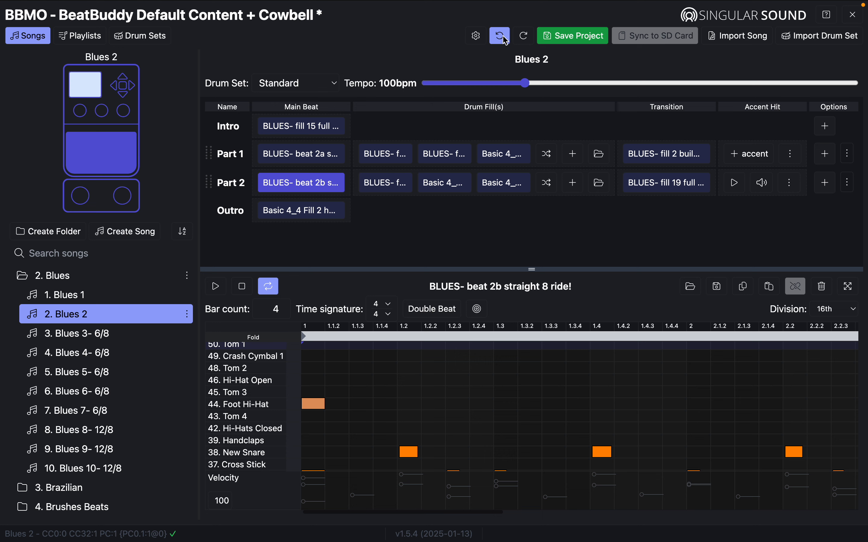
pyautogui.click(504, 39)
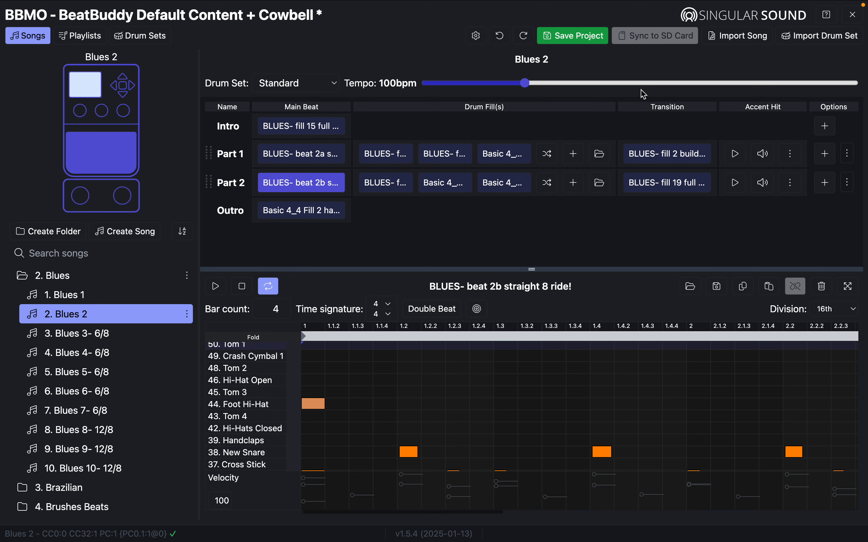
# Leave the editor discarding unsaved changes, then reopen the Back Up folder with edit access.
pyautogui.click(855, 15)
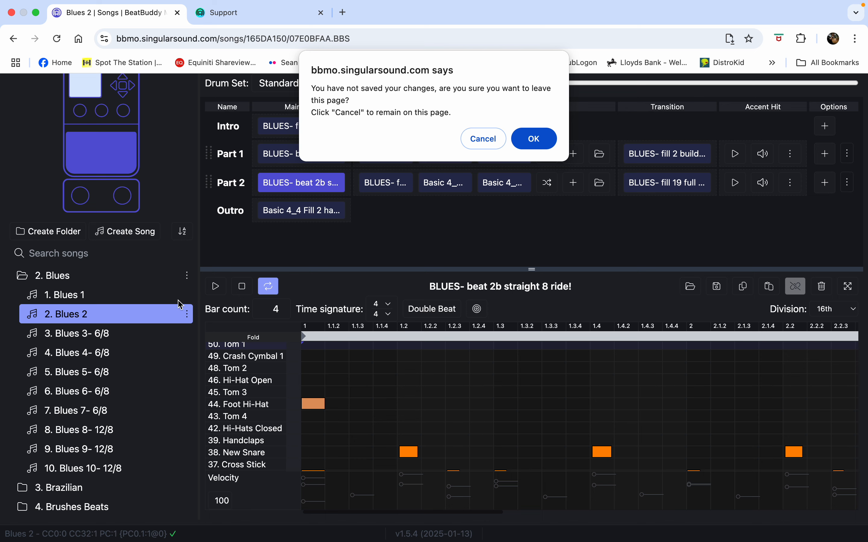
pyautogui.click(534, 140)
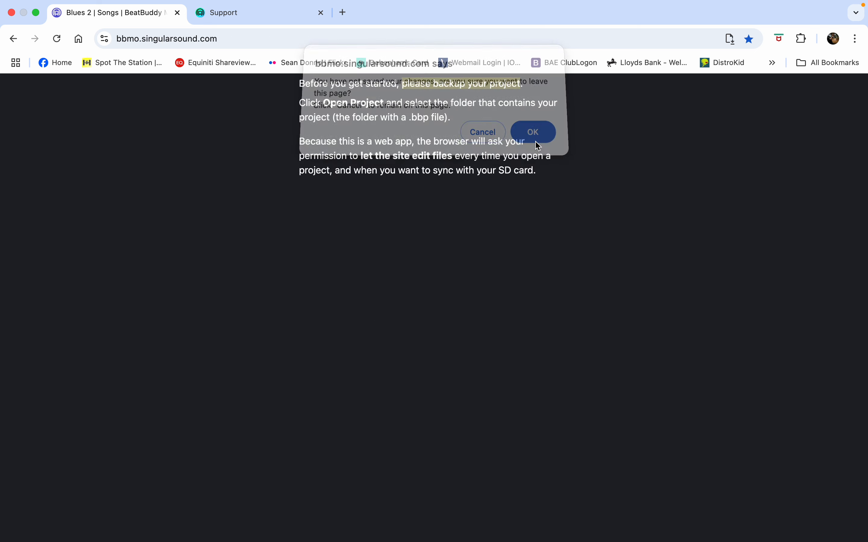
pyautogui.click(44, 38)
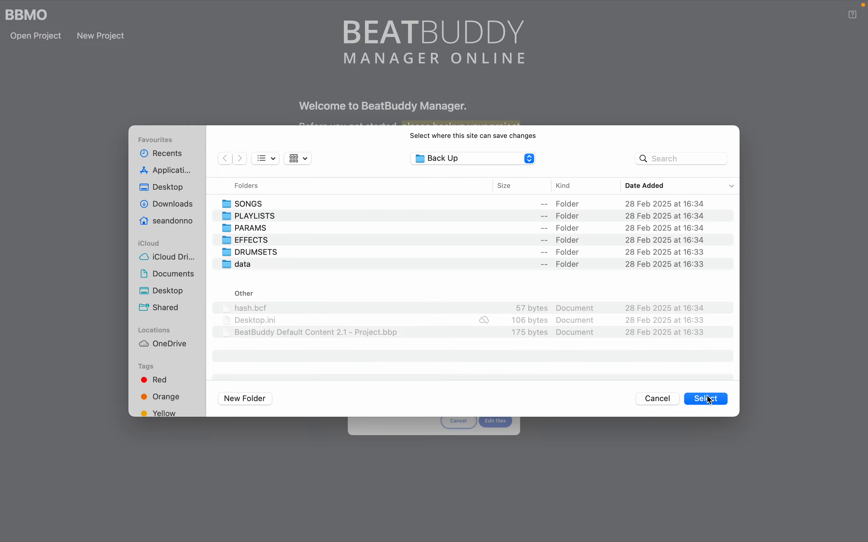
pyautogui.click(709, 400)
pyautogui.click(497, 422)
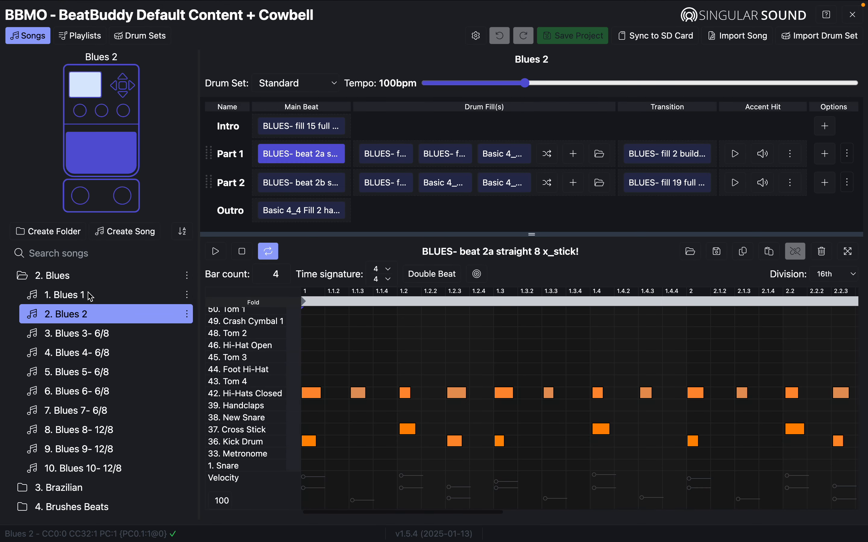
# Duplicate the Blues 1 song.
pyautogui.click(64, 297)
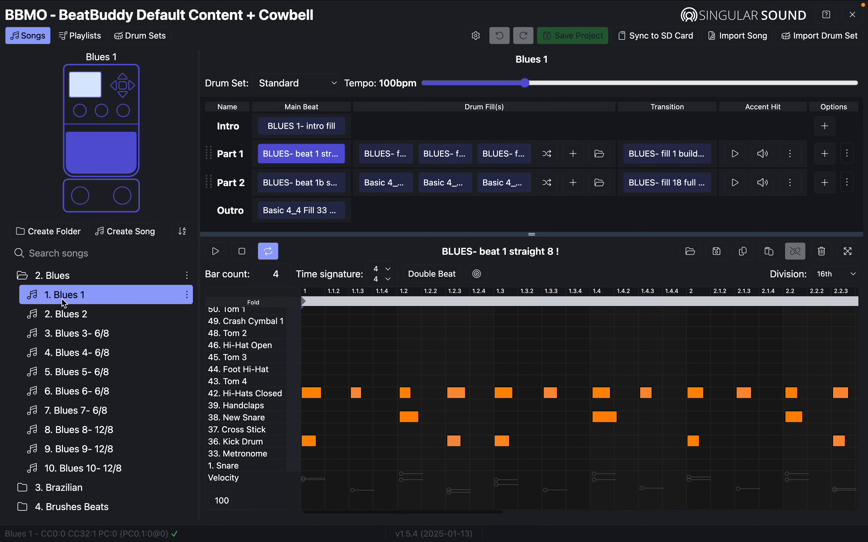
pyautogui.click(187, 295)
pyautogui.click(157, 329)
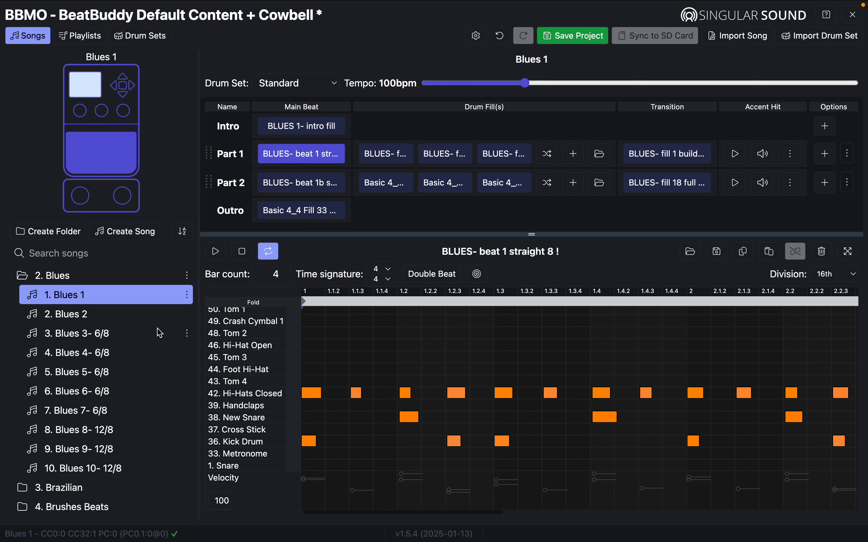
pyautogui.scroll(-4, 154, 376)
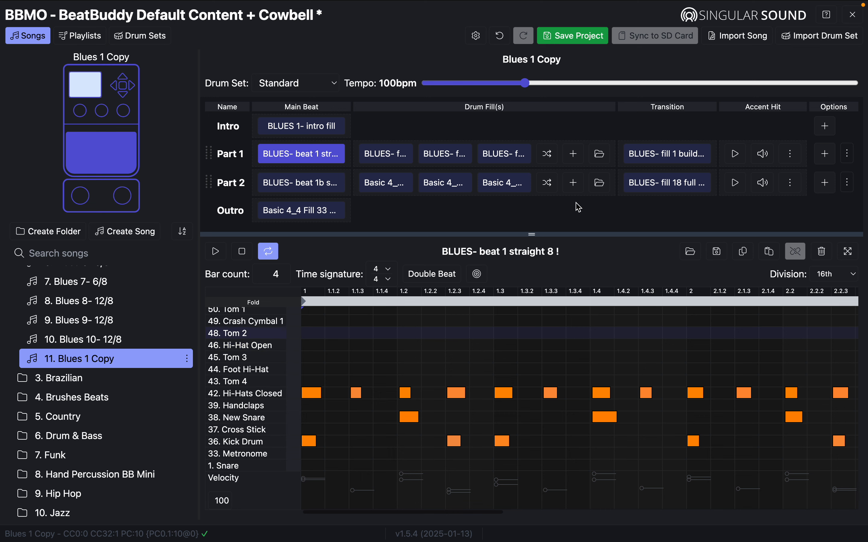
# Delete the accent hits from Part 1 and Part 2 of the copy.
pyautogui.click(792, 155)
pyautogui.click(771, 186)
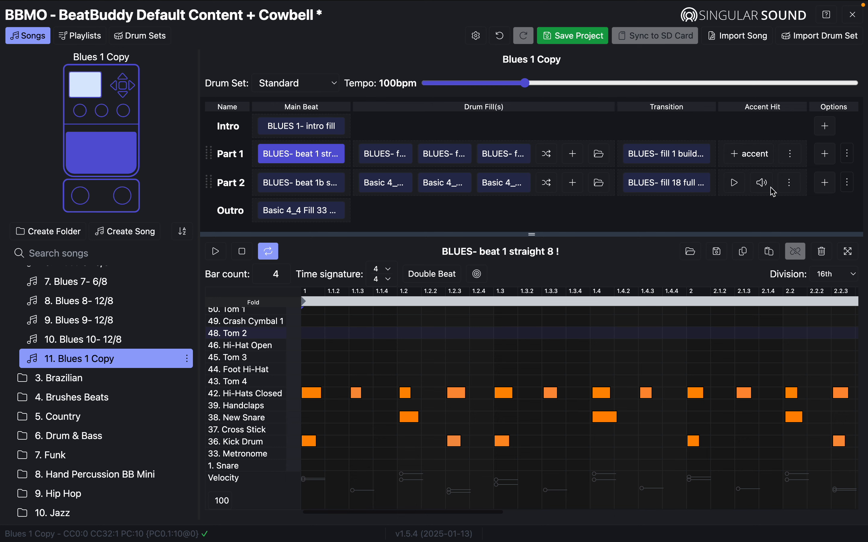
pyautogui.click(791, 183)
pyautogui.click(771, 220)
# Assign new accents to Parts 1 and 2, preview Part 1's, and save the project.
pyautogui.click(738, 155)
pyautogui.scroll(-15, 705, 341)
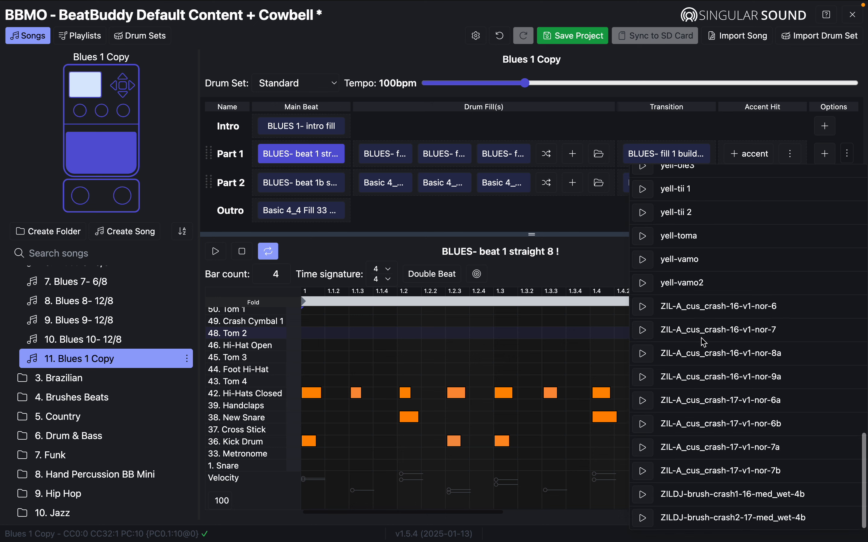
pyautogui.click(690, 267)
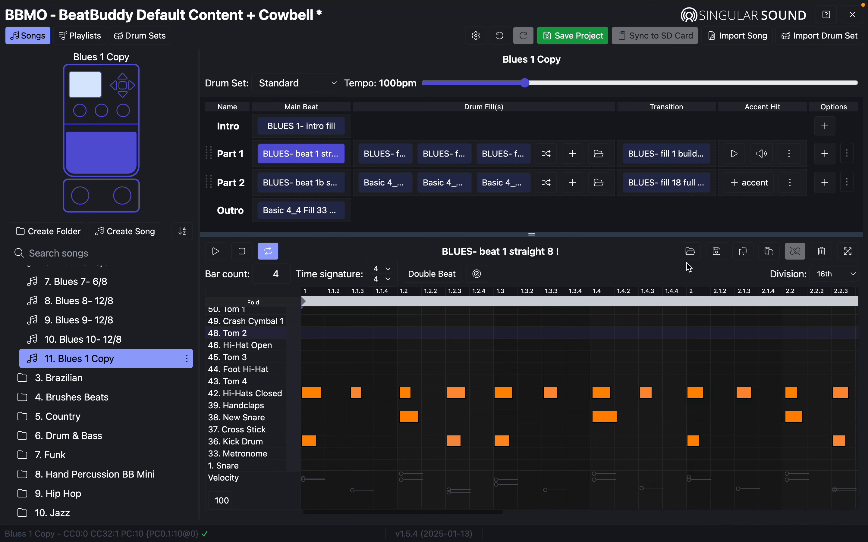
pyautogui.click(744, 184)
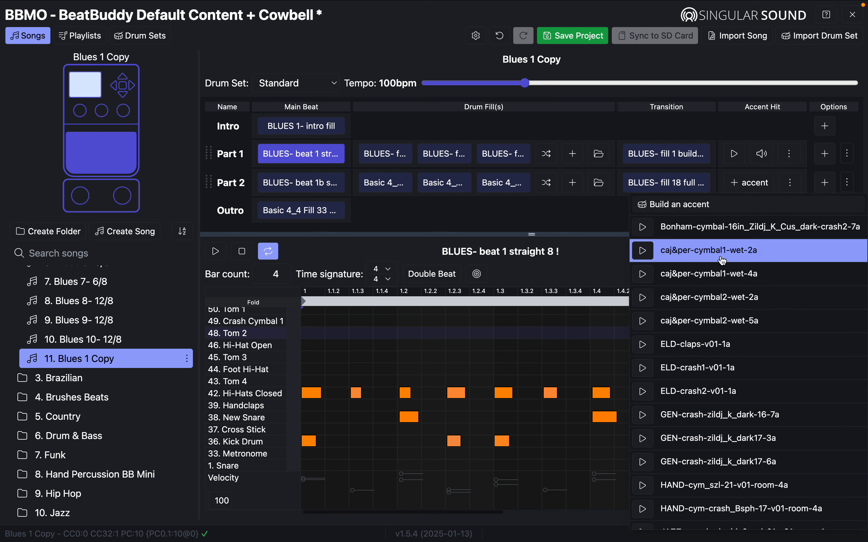
pyautogui.scroll(-15, 722, 260)
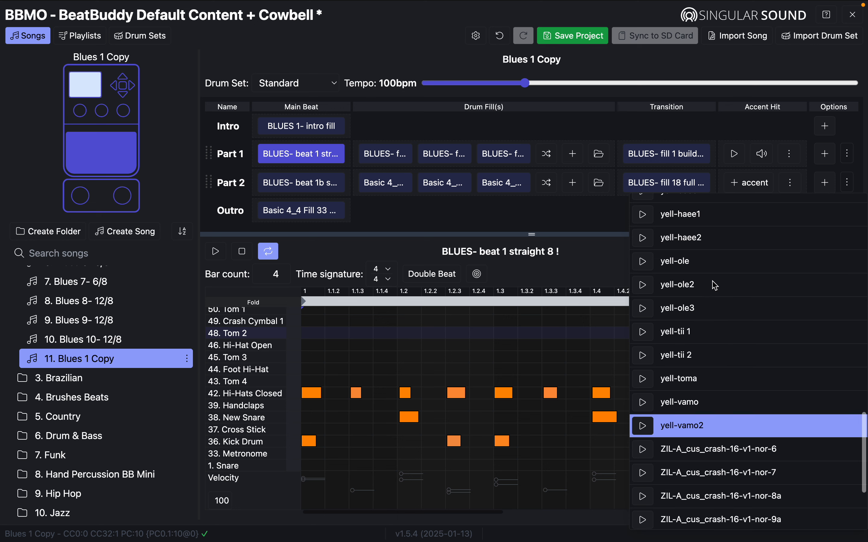
pyautogui.click(697, 270)
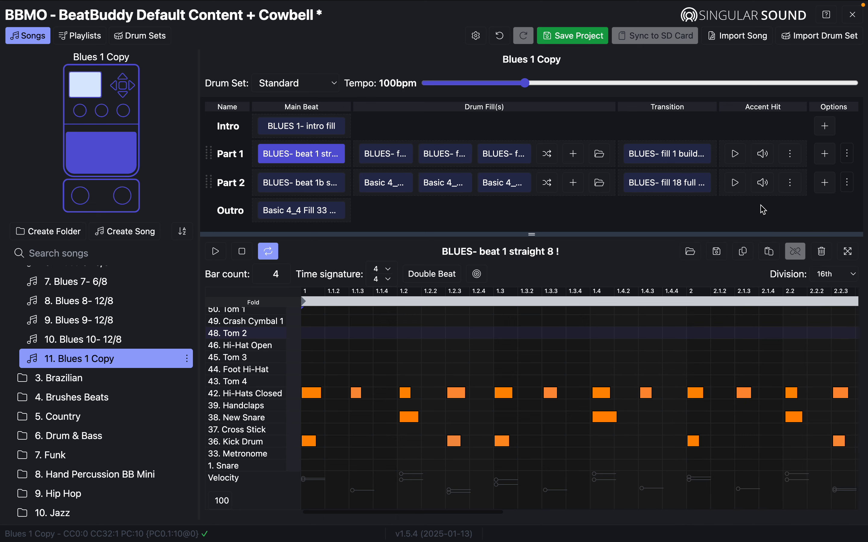
pyautogui.click(738, 157)
pyautogui.click(576, 36)
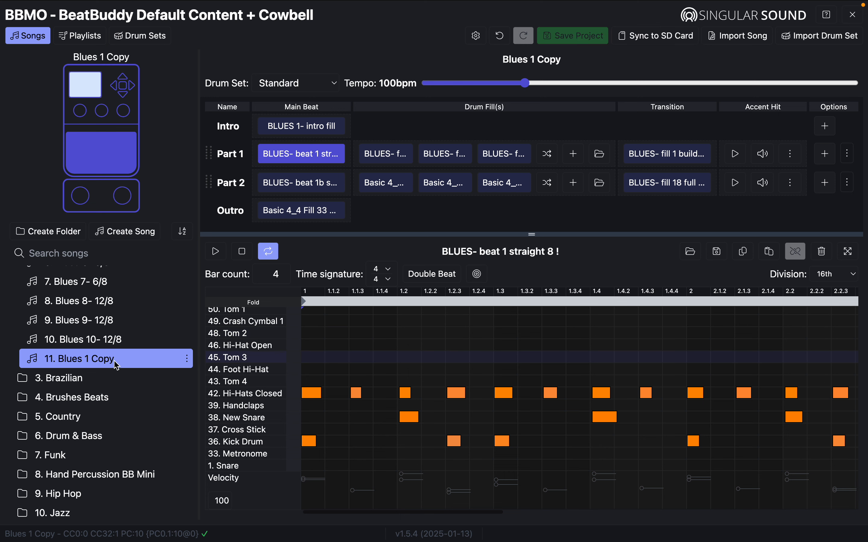
# Compare the original Blues 1 with Blues 1 Copy and preview the copy's Part 1 accent.
pyautogui.scroll(5, 154, 428)
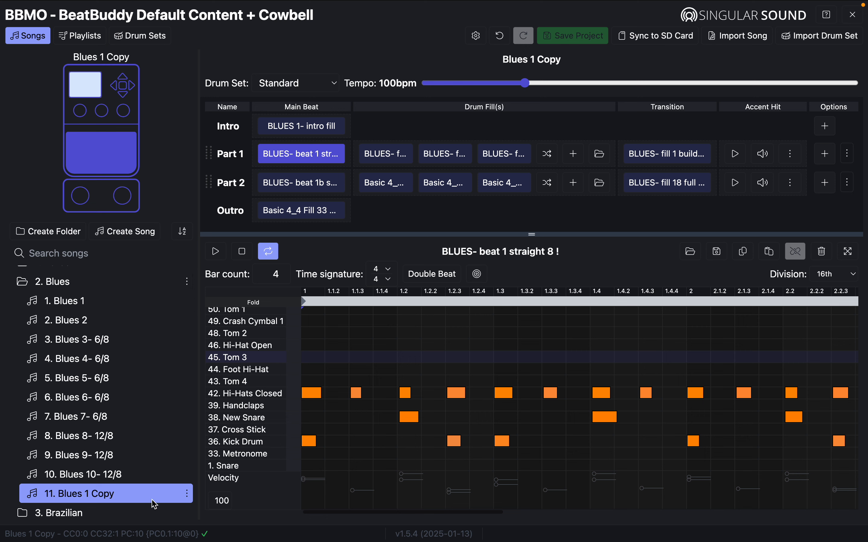
pyautogui.click(83, 305)
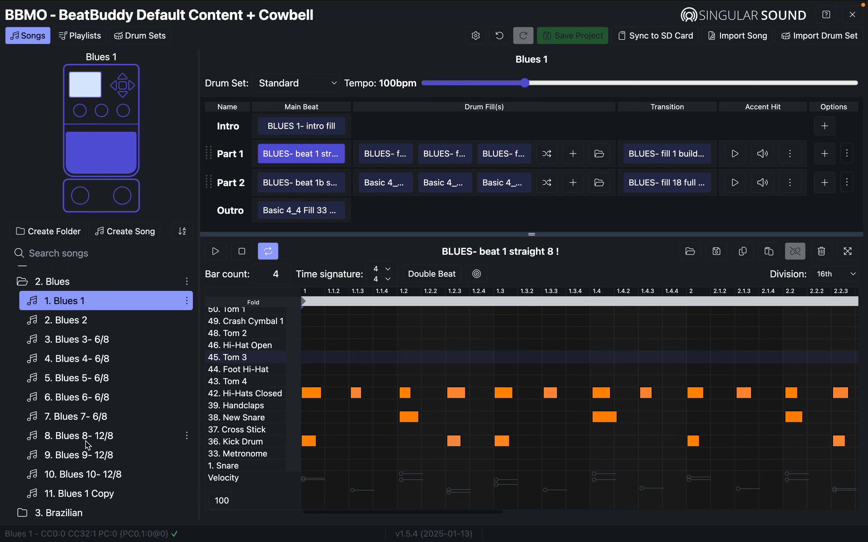
pyautogui.click(90, 495)
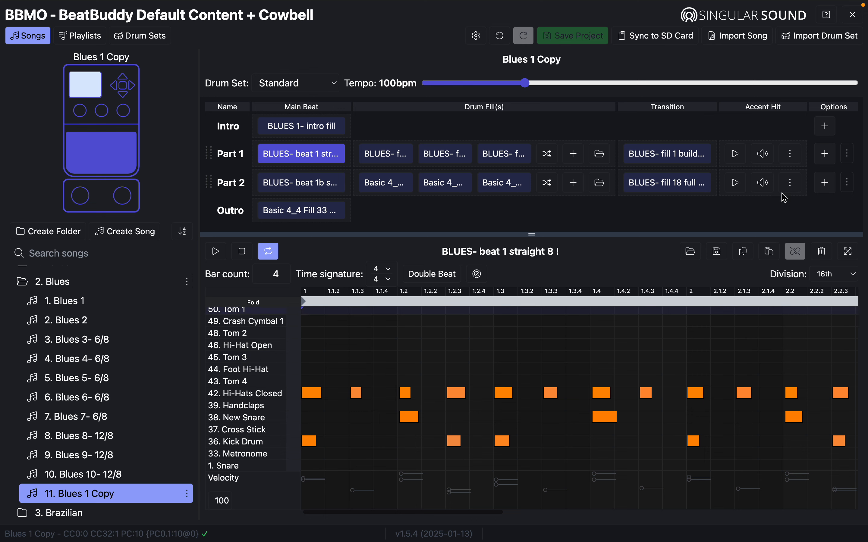
pyautogui.click(737, 154)
pyautogui.tripleClick(84, 201)
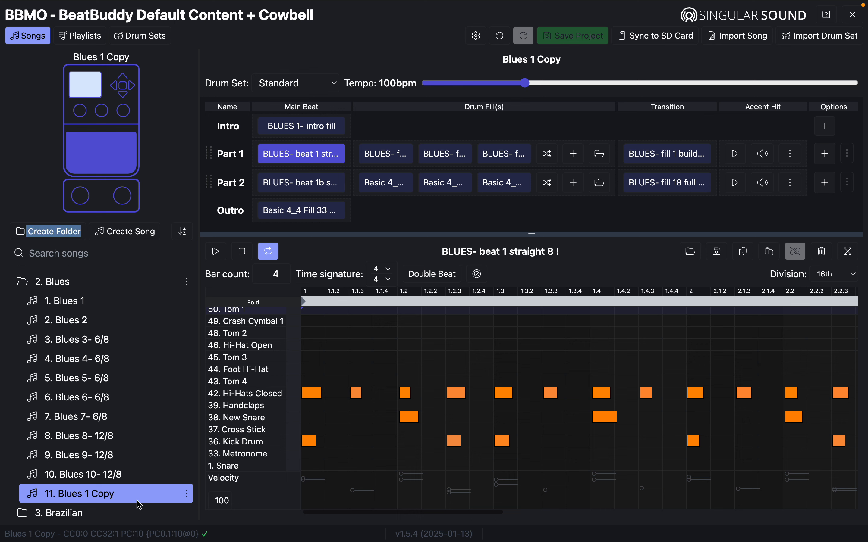
# Delete 11. Blues 1 Copy, collapse 2. Blues, and create 28. New Folder.
pyautogui.click(188, 494)
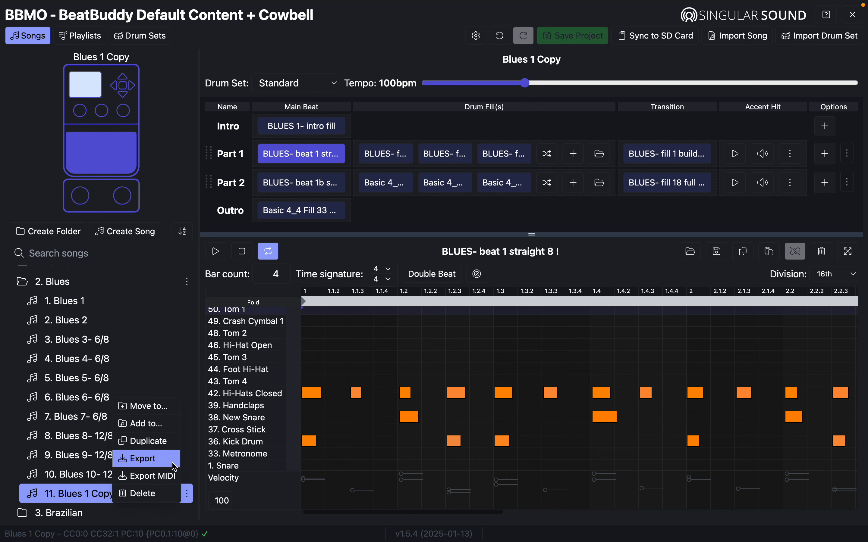
pyautogui.click(170, 499)
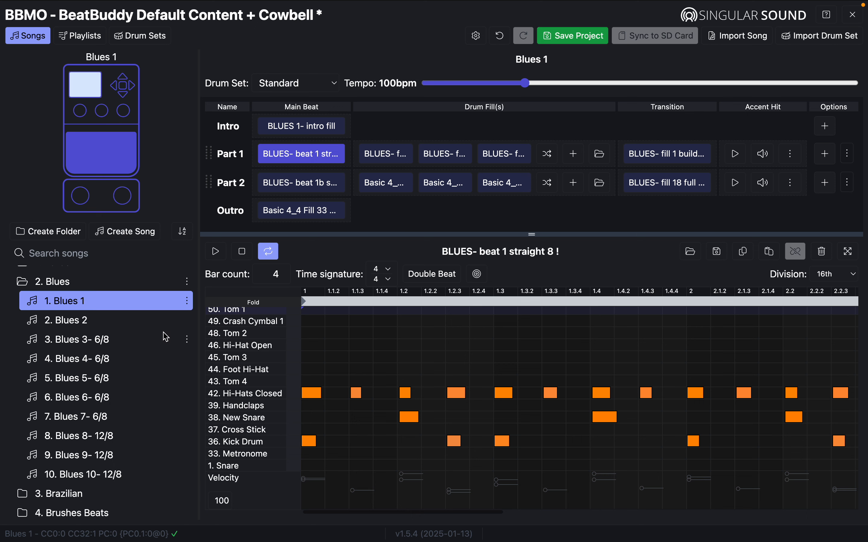
pyautogui.click(224, 335)
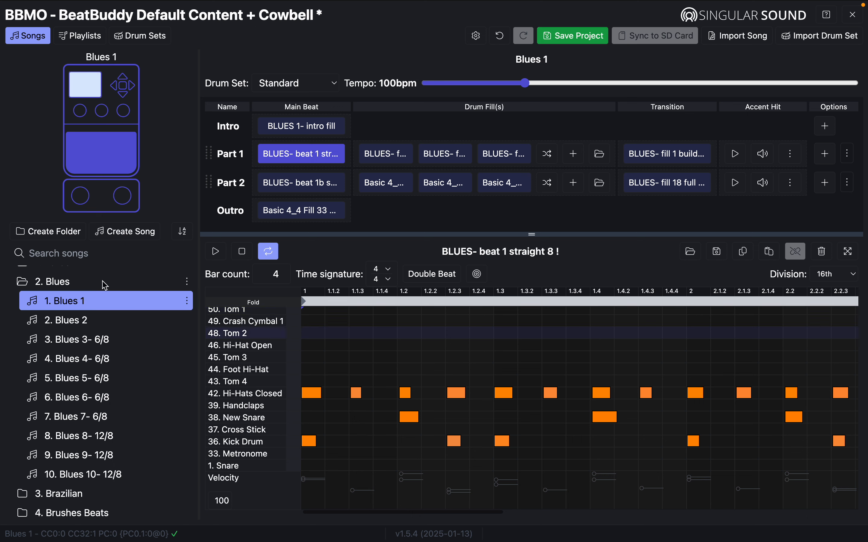
pyautogui.click(27, 289)
pyautogui.click(62, 232)
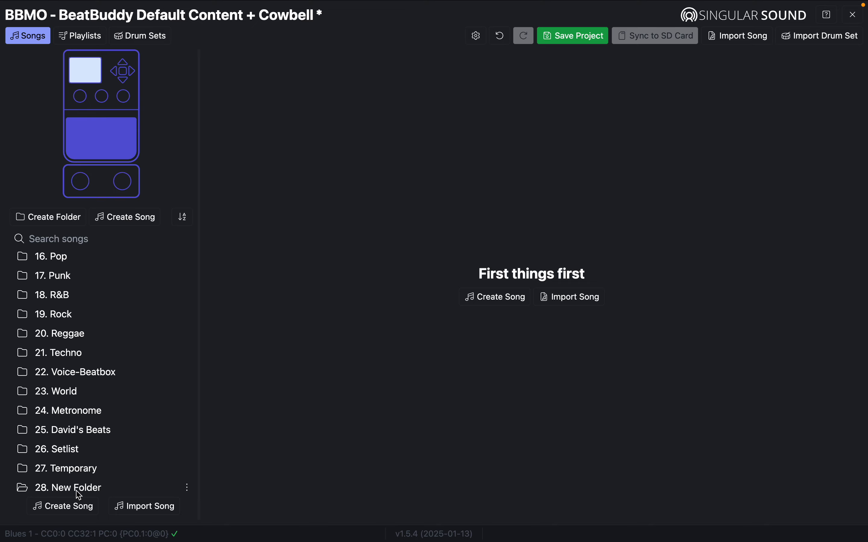
# Expand 19. Rock and open the Rock 4 song in the editor.
pyautogui.click(26, 315)
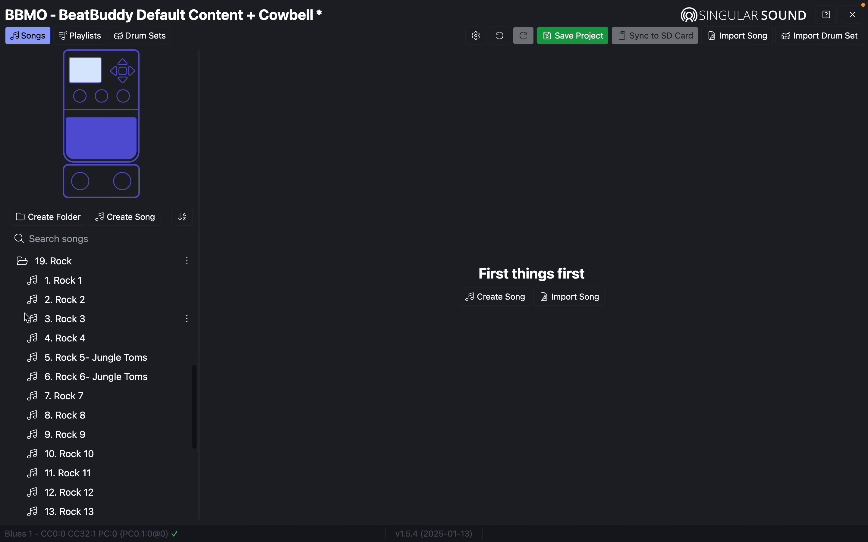
pyautogui.click(61, 340)
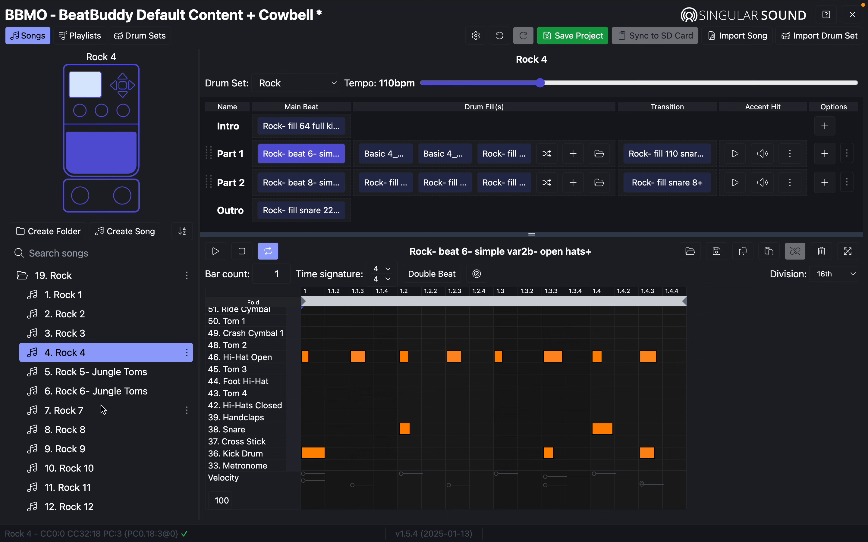
pyautogui.click(187, 276)
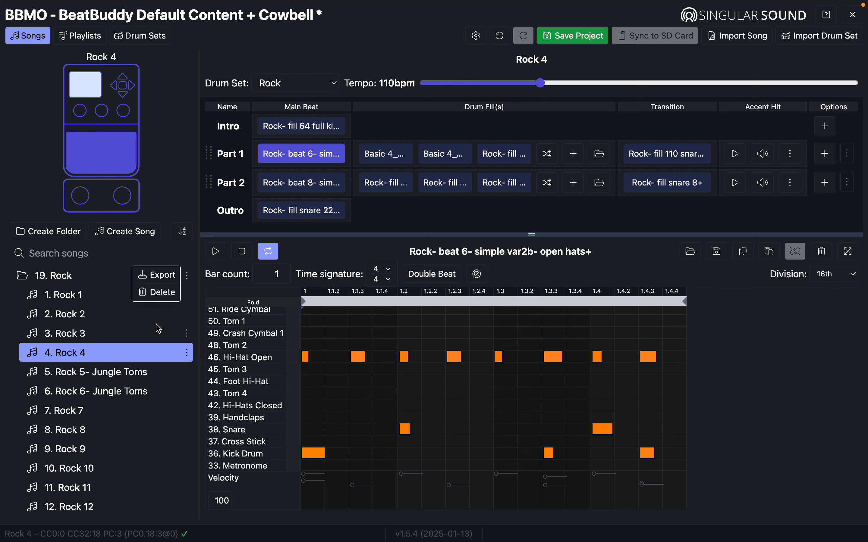
pyautogui.click(21, 276)
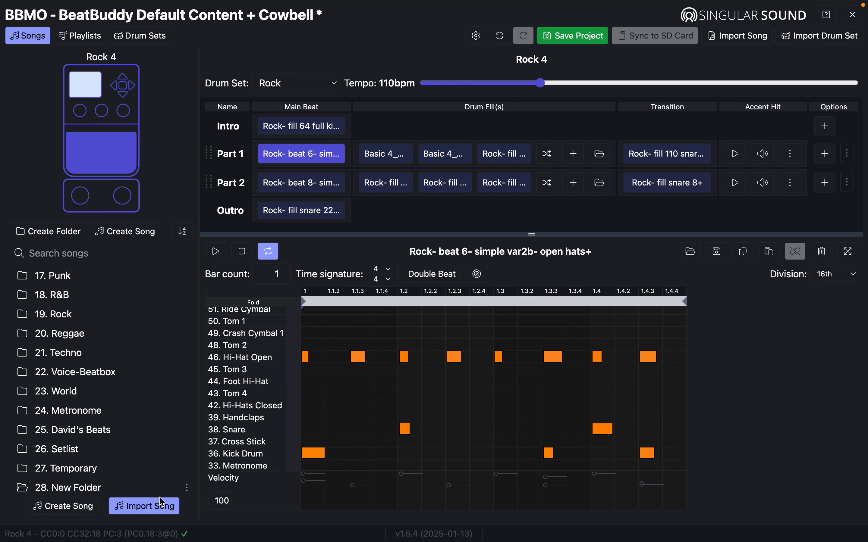
# Delete the empty 28. New Folder and collapse 19. Rock.
pyautogui.click(187, 489)
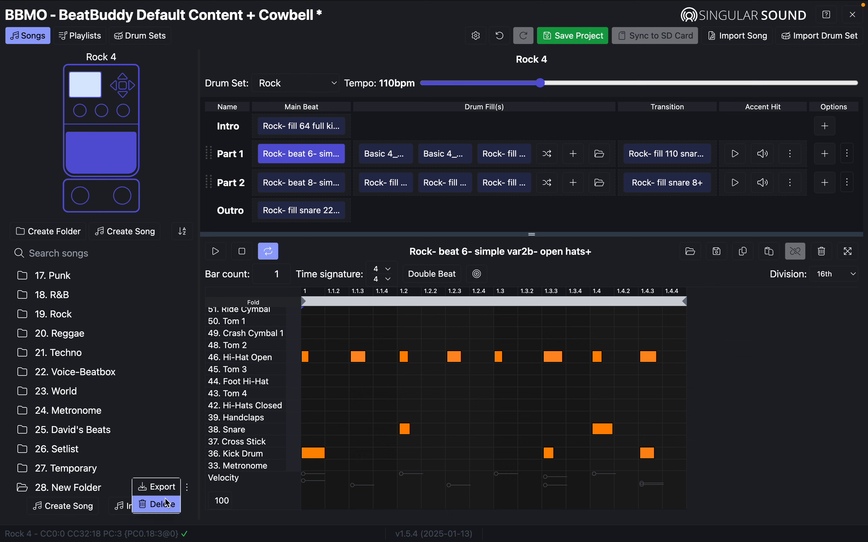
pyautogui.click(168, 504)
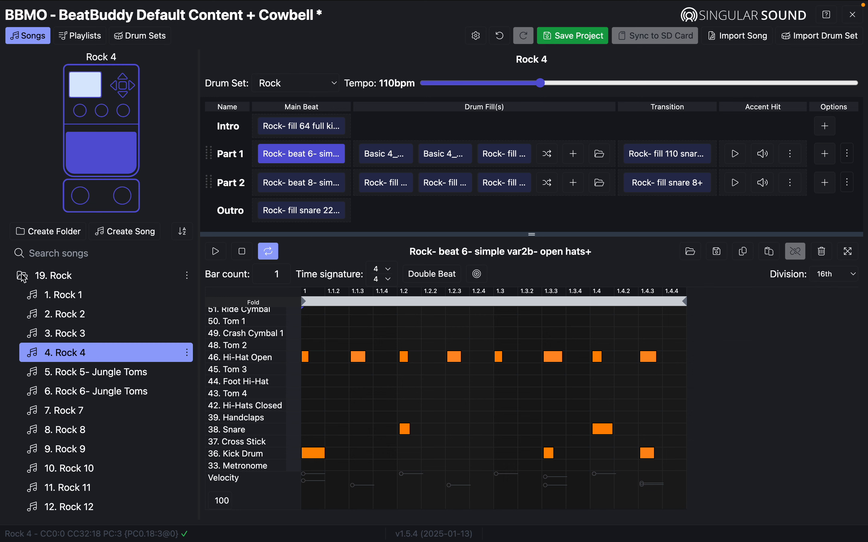
pyautogui.click(26, 282)
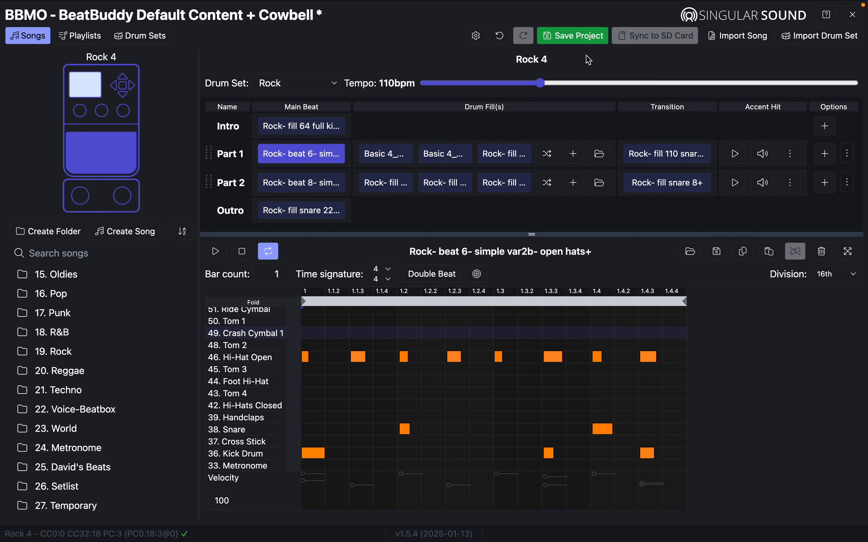
# Save the Cowbell project, then cancel the Sync to SD Card folder picker.
pyautogui.click(579, 42)
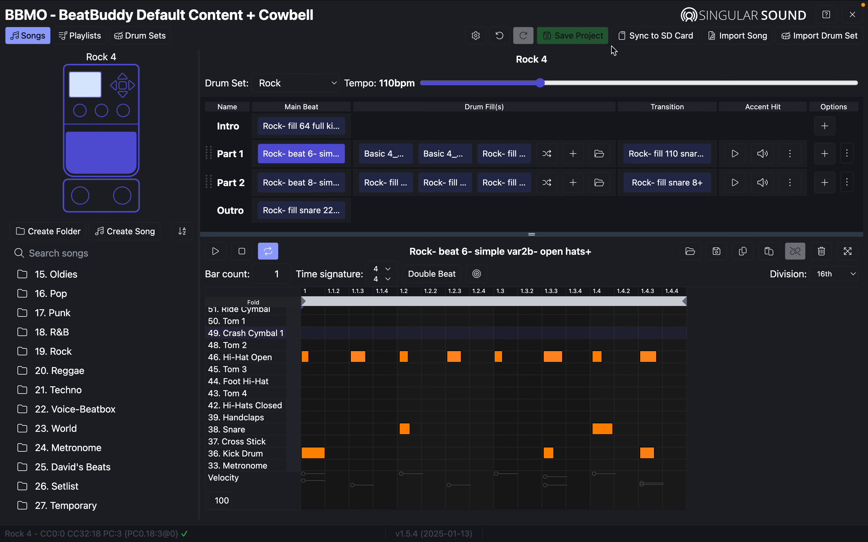
pyautogui.click(652, 38)
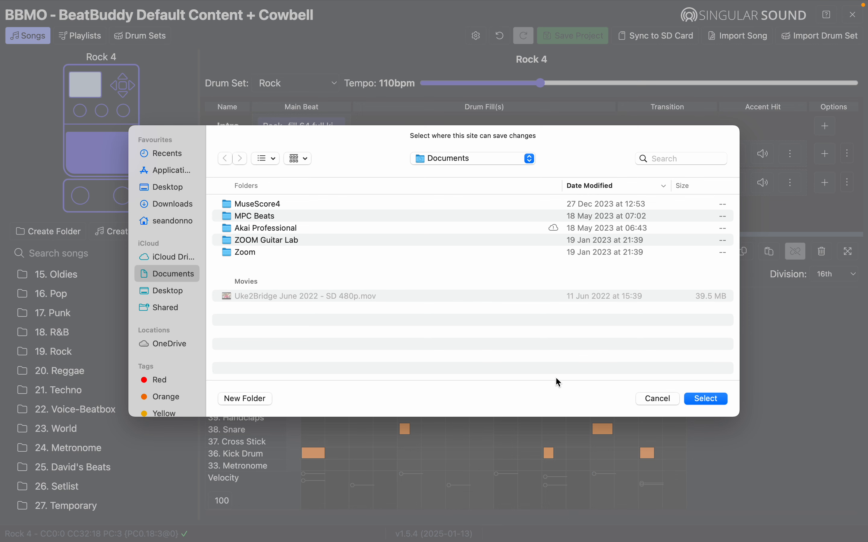
pyautogui.click(671, 398)
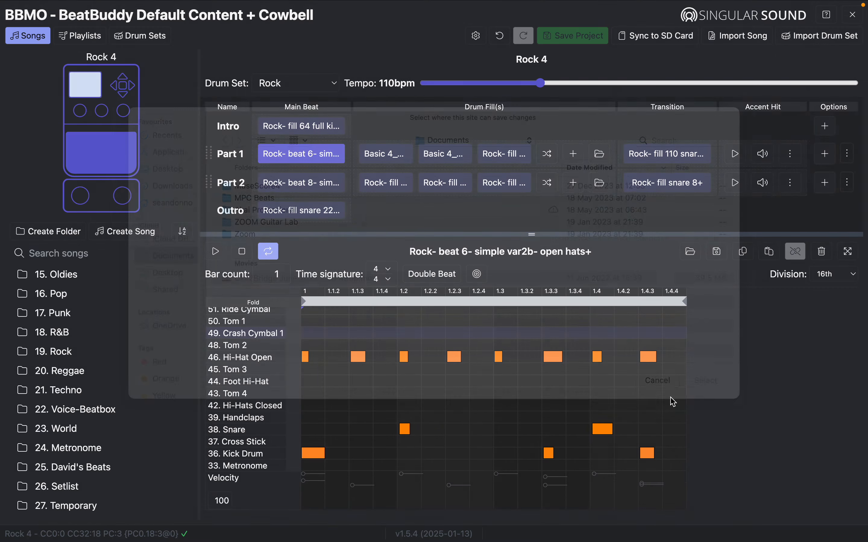